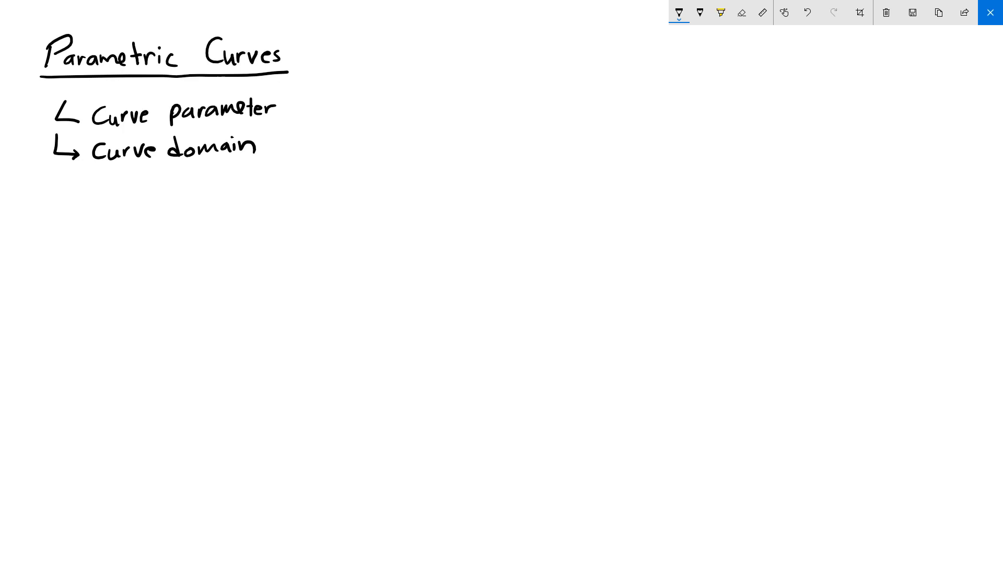
# Step: Handwrite "Evaluation" with an arrow bullet in black below "Curve domain" in the topic list
pyautogui.moveTo(54, 172)
pyautogui.mouseDown()
pyautogui.moveTo(77, 196)
pyautogui.moveTo(70, 202)
pyautogui.moveTo(109, 181)
pyautogui.moveTo(101, 202)
pyautogui.mouseUp()
pyautogui.moveTo(95, 194); pyautogui.dragTo(121, 190)
pyautogui.moveTo(137, 192); pyautogui.dragTo(144, 199)
pyautogui.moveTo(147, 188); pyautogui.dragTo(160, 198)
pyautogui.moveTo(171, 188)
pyautogui.mouseDown()
pyautogui.moveTo(163, 195)
pyautogui.moveTo(176, 198)
pyautogui.mouseUp()
pyautogui.moveTo(179, 179); pyautogui.dragTo(181, 199)
pyautogui.moveTo(181, 190); pyautogui.dragTo(202, 190)
pyautogui.moveTo(213, 188); pyautogui.dragTo(227, 198)
# Step: Add "Tangents" with an arrow bullet in black as the fourth entry of the topic list
pyautogui.moveTo(54, 213); pyautogui.dragTo(82, 236)
pyautogui.moveTo(74, 229)
pyautogui.mouseDown()
pyautogui.moveTo(76, 241)
pyautogui.moveTo(121, 220)
pyautogui.mouseUp()
pyautogui.moveTo(110, 222); pyautogui.dragTo(109, 242)
pyautogui.moveTo(126, 228); pyautogui.dragTo(129, 236)
pyautogui.moveTo(135, 235)
pyautogui.mouseDown()
pyautogui.moveTo(146, 234)
pyautogui.moveTo(134, 256)
pyautogui.mouseUp()
pyautogui.moveTo(163, 231); pyautogui.dragTo(189, 233)
pyautogui.moveTo(194, 216)
pyautogui.mouseDown()
pyautogui.moveTo(196, 237)
pyautogui.moveTo(199, 224)
pyautogui.mouseUp()
pyautogui.moveTo(212, 222); pyautogui.dragTo(205, 237)
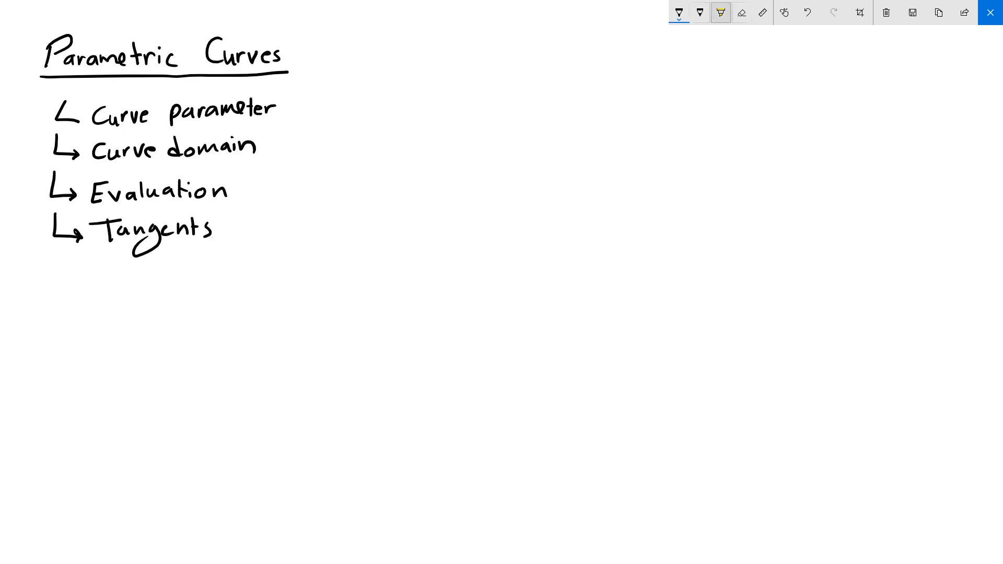
# Step: Put a light orange check mark behind each of the four listed topics
pyautogui.hotkey('ctrl', 'z')
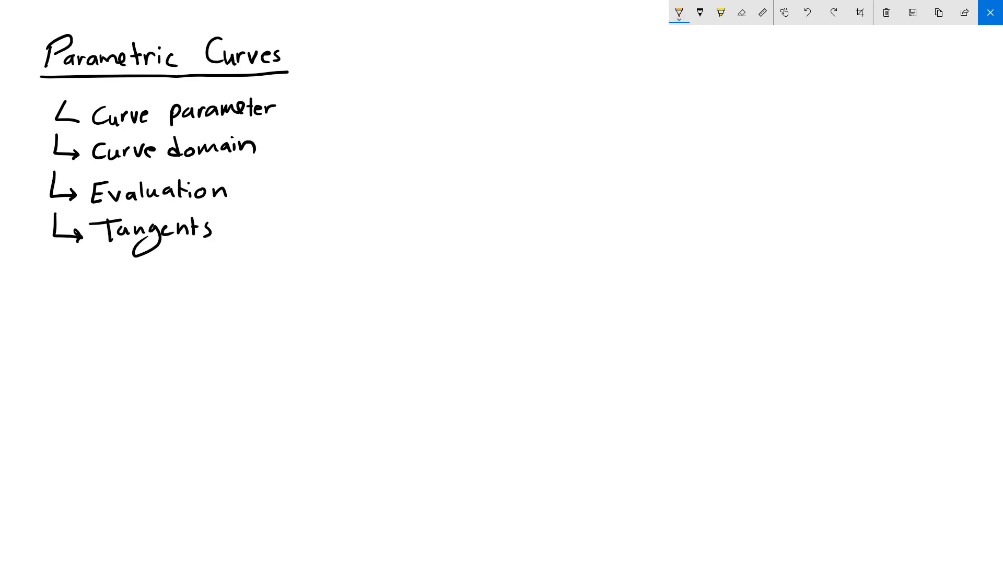
pyautogui.moveTo(277, 113); pyautogui.dragTo(294, 108)
pyautogui.moveTo(267, 148); pyautogui.dragTo(289, 140)
pyautogui.moveTo(238, 198); pyautogui.dragTo(255, 192)
pyautogui.moveTo(222, 235); pyautogui.dragTo(245, 226)
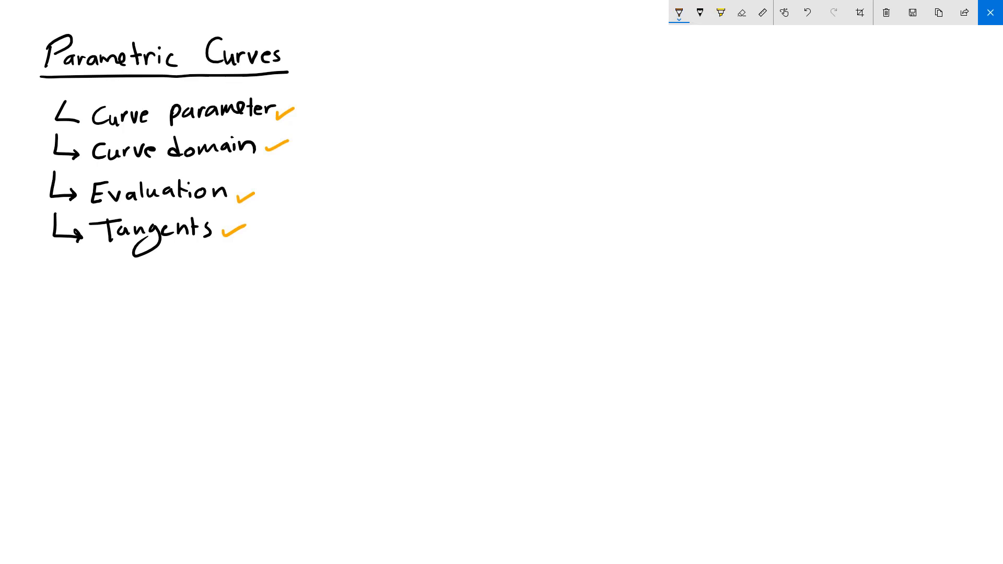
# Step: Draw a brown winding path from a house labelled 8:00 to a rectangle labelled 9:00
pyautogui.moveTo(572, 204)
pyautogui.mouseDown()
pyautogui.moveTo(578, 209)
pyautogui.moveTo(596, 224)
pyautogui.moveTo(584, 224)
pyautogui.moveTo(587, 238)
pyautogui.moveTo(562, 226)
pyautogui.moveTo(564, 238)
pyautogui.moveTo(588, 237)
pyautogui.moveTo(563, 270)
pyautogui.moveTo(600, 255)
pyautogui.mouseUp()
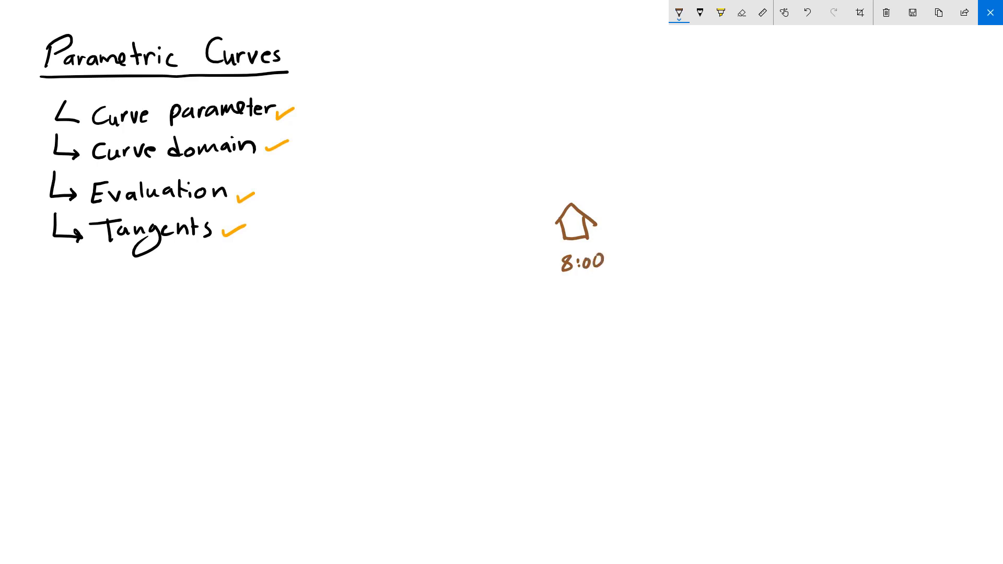
pyautogui.moveTo(581, 200)
pyautogui.mouseDown()
pyautogui.moveTo(569, 157)
pyautogui.moveTo(659, 130)
pyautogui.moveTo(826, 150)
pyautogui.moveTo(852, 177)
pyautogui.moveTo(832, 224)
pyautogui.moveTo(871, 219)
pyautogui.moveTo(839, 250)
pyautogui.moveTo(877, 240)
pyautogui.mouseUp()
pyautogui.click(850, 238)
pyautogui.click(850, 246)
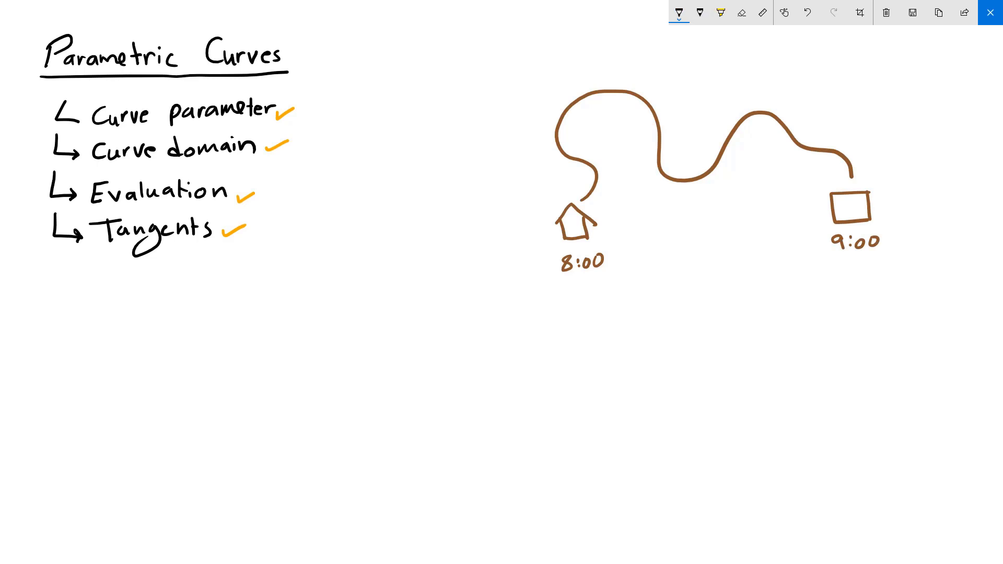
# Step: Write "same speed" in black above the winding path
pyautogui.moveTo(567, 57)
pyautogui.mouseDown()
pyautogui.moveTo(558, 68)
pyautogui.moveTo(604, 59)
pyautogui.mouseUp()
pyautogui.moveTo(621, 54)
pyautogui.mouseDown()
pyautogui.moveTo(614, 63)
pyautogui.moveTo(626, 70)
pyautogui.mouseUp()
pyautogui.moveTo(638, 58); pyautogui.dragTo(657, 62)
pyautogui.moveTo(664, 42); pyautogui.dragTo(660, 62)
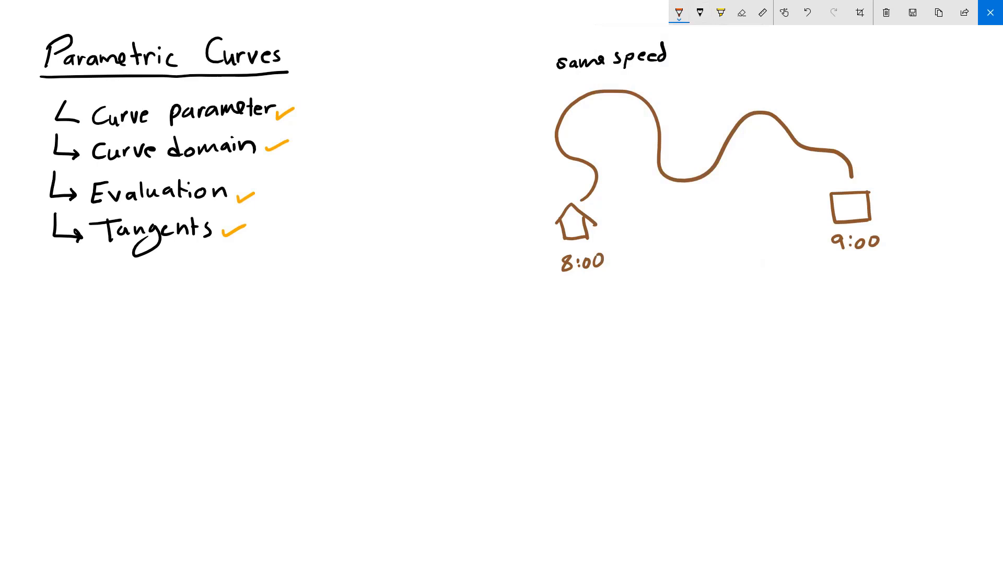
# Step: Underline 8:00 and 9:00 in orange and mark the path's start as 0 and its end as 60
pyautogui.moveTo(564, 275); pyautogui.dragTo(601, 273)
pyautogui.moveTo(836, 256); pyautogui.dragTo(885, 258)
pyautogui.hotkey('ctrl', 'z')
pyautogui.moveTo(577, 197)
pyautogui.mouseDown()
pyautogui.moveTo(583, 205)
pyautogui.moveTo(559, 195)
pyautogui.moveTo(564, 188)
pyautogui.mouseUp()
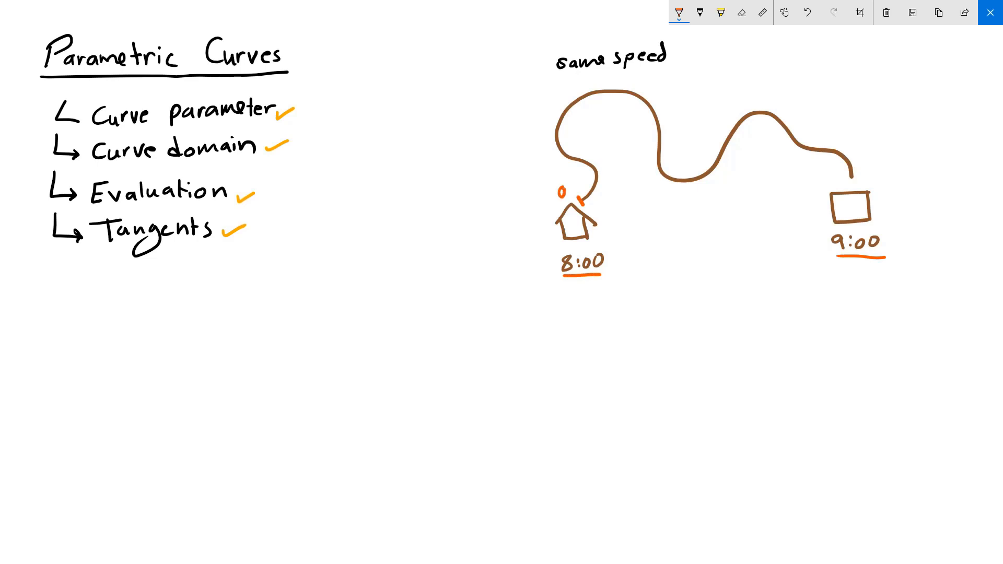
pyautogui.moveTo(846, 178)
pyautogui.mouseDown()
pyautogui.moveTo(880, 184)
pyautogui.moveTo(885, 171)
pyautogui.mouseUp()
pyautogui.hotkey('ctrl', 'z')
# Step: Mark intermediate stops along the path in orange: 15 with the label "school", 30 with the label "park", and 45
pyautogui.moveTo(569, 97)
pyautogui.mouseDown()
pyautogui.moveTo(575, 122)
pyautogui.moveTo(605, 117)
pyautogui.mouseUp()
pyautogui.moveTo(613, 117); pyautogui.dragTo(615, 123)
pyautogui.moveTo(618, 108); pyautogui.dragTo(618, 124)
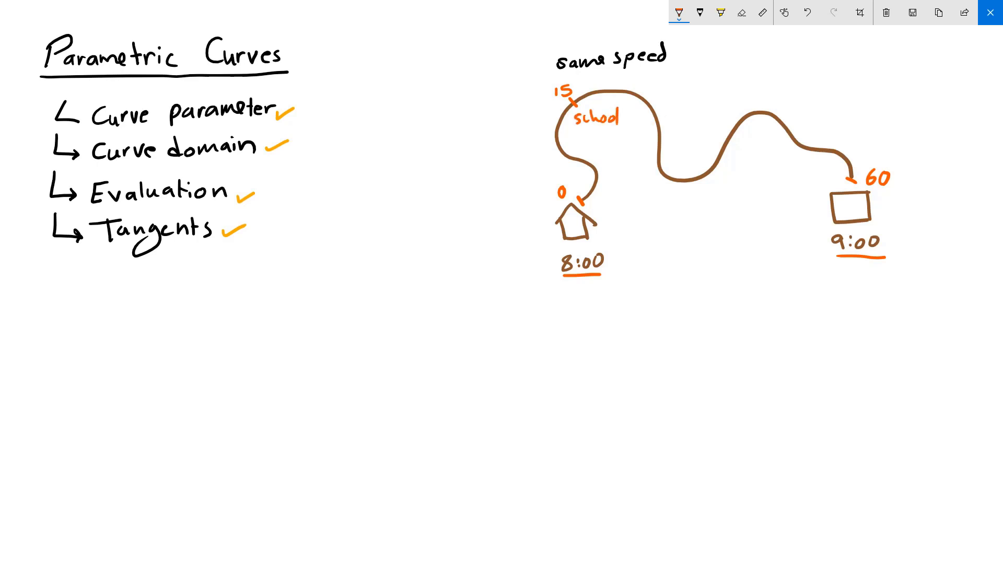
pyautogui.moveTo(665, 163)
pyautogui.mouseDown()
pyautogui.moveTo(653, 172)
pyautogui.moveTo(680, 151)
pyautogui.mouseUp()
pyautogui.moveTo(631, 181); pyautogui.dragTo(638, 188)
pyautogui.moveTo(643, 183); pyautogui.dragTo(663, 196)
pyautogui.moveTo(768, 108)
pyautogui.mouseDown()
pyautogui.moveTo(763, 119)
pyautogui.moveTo(771, 102)
pyautogui.mouseUp()
pyautogui.moveTo(786, 91)
pyautogui.mouseDown()
pyautogui.moveTo(764, 125)
pyautogui.moveTo(774, 119)
pyautogui.mouseUp()
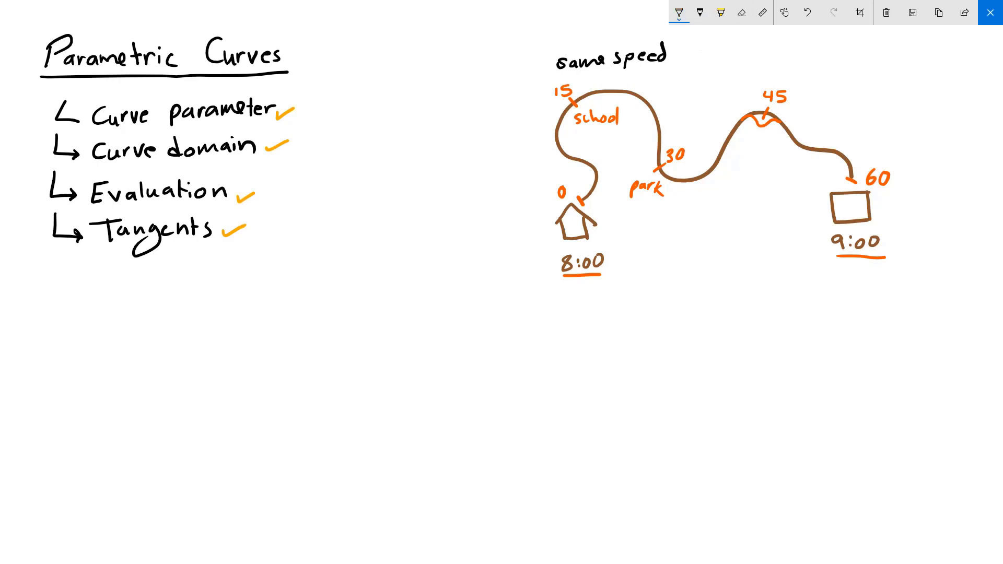
# Step: Draw a grey number line marked 0, 15, 30, 45 and 60 below the path, with a yellow dividing line between them
pyautogui.moveTo(583, 312)
pyautogui.mouseDown()
pyautogui.moveTo(582, 329)
pyautogui.moveTo(637, 319)
pyautogui.mouseUp()
pyautogui.moveTo(581, 338); pyautogui.dragTo(582, 348)
pyautogui.moveTo(661, 312); pyautogui.dragTo(658, 348)
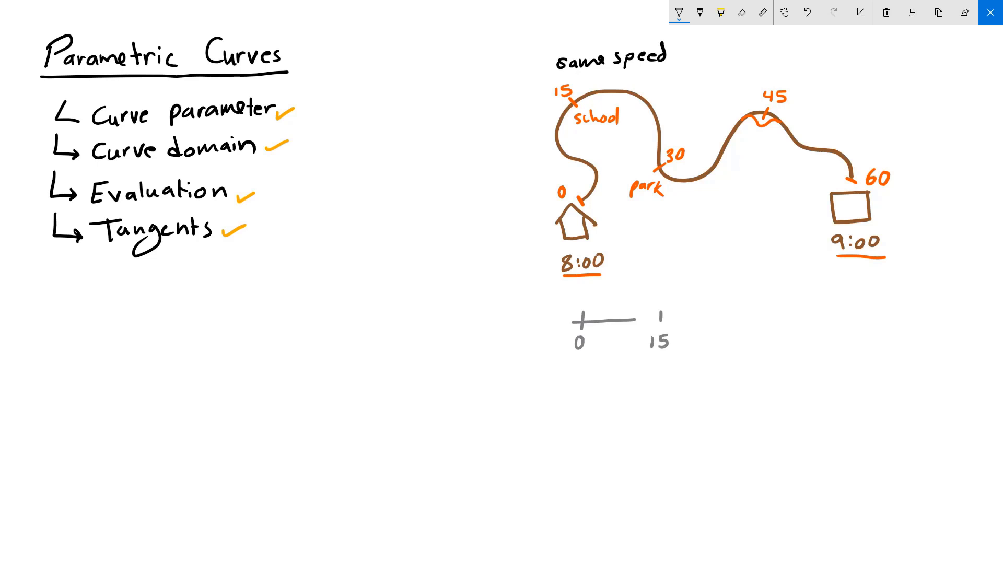
pyautogui.moveTo(692, 315)
pyautogui.mouseDown()
pyautogui.moveTo(754, 313)
pyautogui.moveTo(745, 343)
pyautogui.moveTo(771, 329)
pyautogui.mouseUp()
pyautogui.moveTo(768, 311); pyautogui.dragTo(833, 312)
pyautogui.moveTo(823, 323); pyautogui.dragTo(830, 332)
pyautogui.click(843, 325)
pyautogui.moveTo(830, 326); pyautogui.dragTo(838, 338)
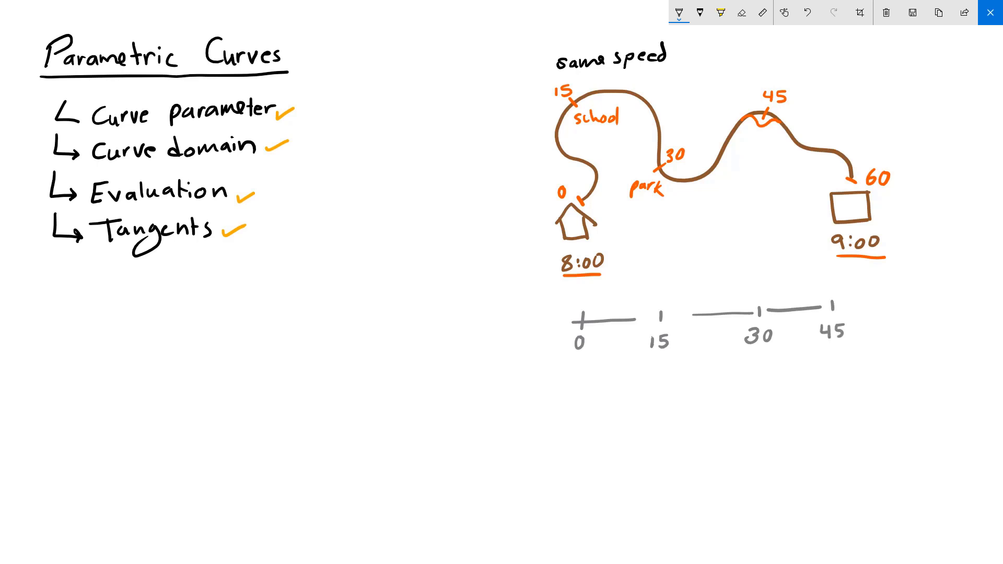
pyautogui.moveTo(842, 304)
pyautogui.mouseDown()
pyautogui.moveTo(895, 301)
pyautogui.moveTo(905, 309)
pyautogui.moveTo(896, 334)
pyautogui.moveTo(909, 322)
pyautogui.moveTo(917, 330)
pyautogui.moveTo(917, 320)
pyautogui.mouseUp()
pyautogui.hotkey('ctrl', 'z')
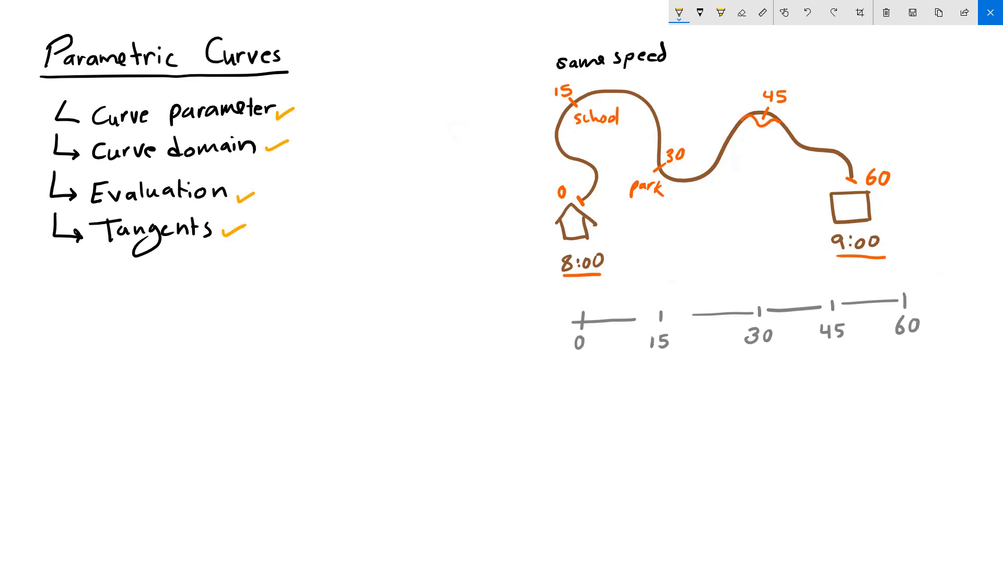
pyautogui.moveTo(526, 295); pyautogui.dragTo(955, 272)
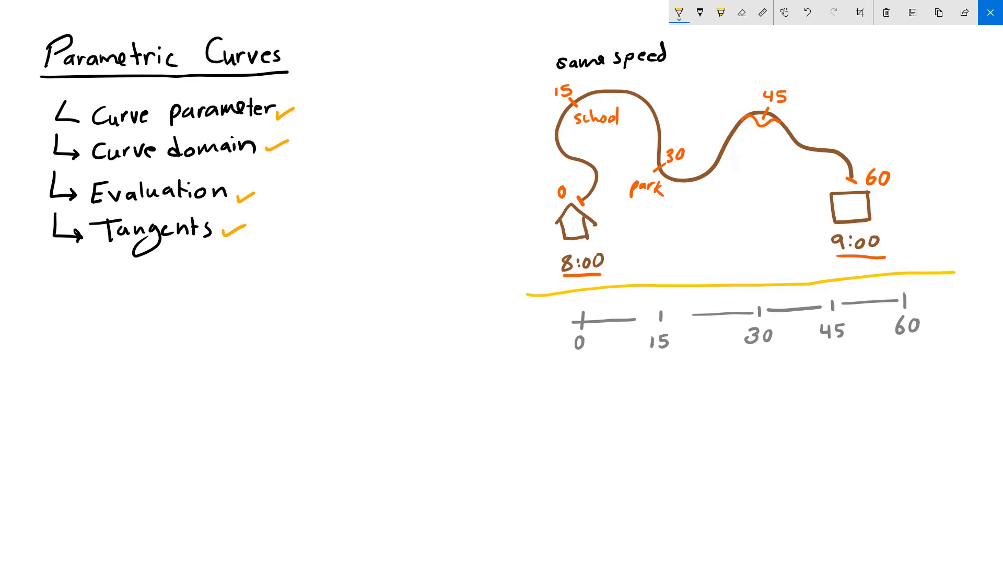
# Step: Draw green arrows from each number line mark to the matching point on the path and label the zero mark t0
pyautogui.click(679, 12)
pyautogui.moveTo(583, 320)
pyautogui.mouseDown()
pyautogui.moveTo(603, 298)
pyautogui.moveTo(616, 232)
pyautogui.moveTo(584, 203)
pyautogui.moveTo(596, 201)
pyautogui.moveTo(591, 214)
pyautogui.mouseUp()
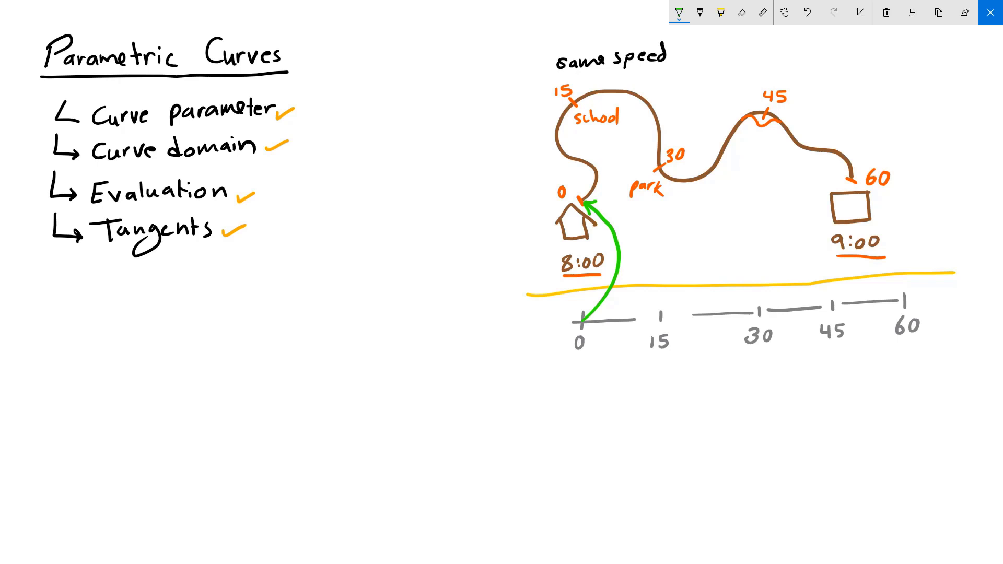
pyautogui.moveTo(572, 294)
pyautogui.mouseDown()
pyautogui.moveTo(569, 309)
pyautogui.moveTo(582, 301)
pyautogui.mouseUp()
pyautogui.moveTo(662, 315)
pyautogui.mouseDown()
pyautogui.moveTo(645, 214)
pyautogui.moveTo(580, 104)
pyautogui.moveTo(592, 101)
pyautogui.mouseUp()
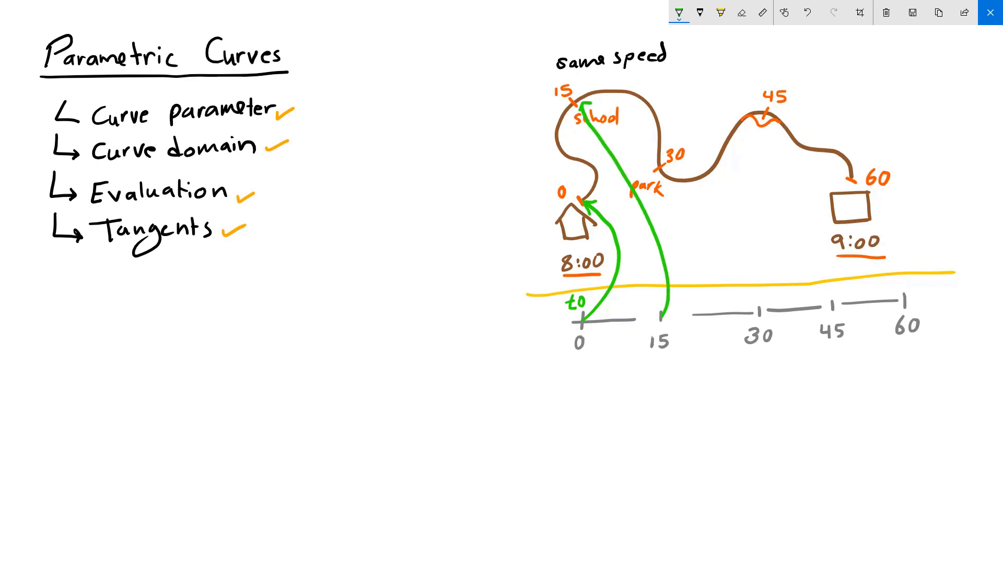
pyautogui.moveTo(760, 311)
pyautogui.mouseDown()
pyautogui.moveTo(766, 300)
pyautogui.moveTo(724, 217)
pyautogui.moveTo(674, 170)
pyautogui.mouseUp()
pyautogui.moveTo(833, 305)
pyautogui.mouseDown()
pyautogui.moveTo(830, 282)
pyautogui.moveTo(760, 158)
pyautogui.moveTo(768, 132)
pyautogui.mouseUp()
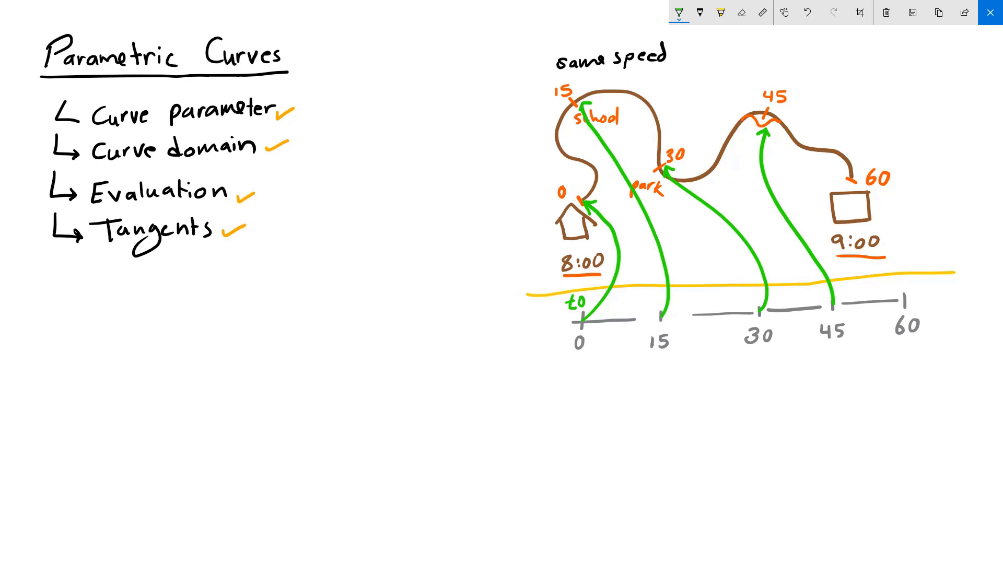
pyautogui.moveTo(905, 301)
pyautogui.mouseDown()
pyautogui.moveTo(899, 237)
pyautogui.moveTo(852, 184)
pyautogui.mouseUp()
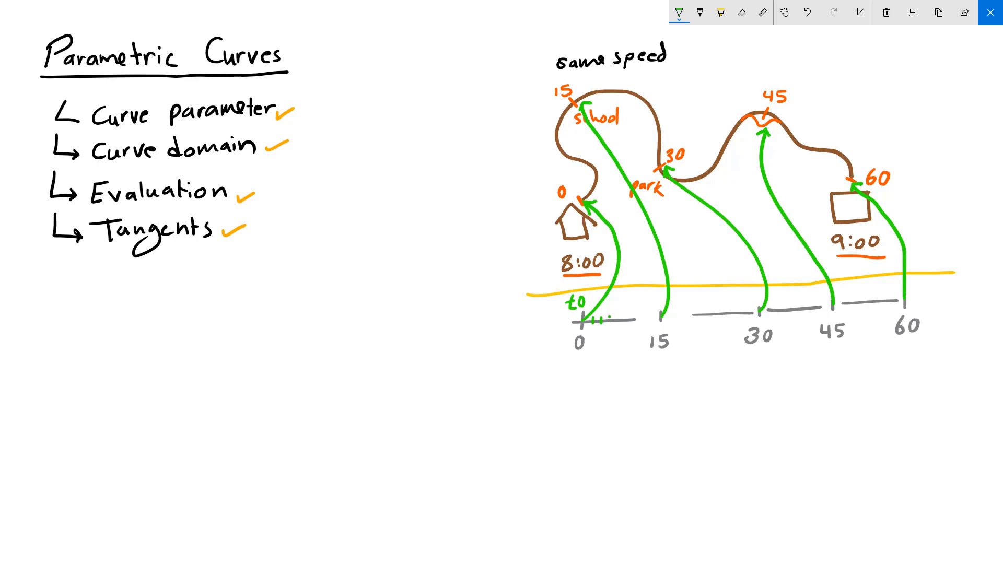
# Step: Add small green ticks between 0 and 15 and matching marks along the path, numbering the first ones 1, 2 and 3 in yellow
pyautogui.moveTo(637, 315); pyautogui.dragTo(637, 321)
pyautogui.moveTo(591, 184); pyautogui.dragTo(592, 193)
pyautogui.moveTo(581, 154)
pyautogui.mouseDown()
pyautogui.moveTo(584, 166)
pyautogui.moveTo(568, 159)
pyautogui.mouseUp()
pyautogui.moveTo(581, 198)
pyautogui.mouseDown()
pyautogui.moveTo(597, 172)
pyautogui.moveTo(573, 171)
pyautogui.mouseUp()
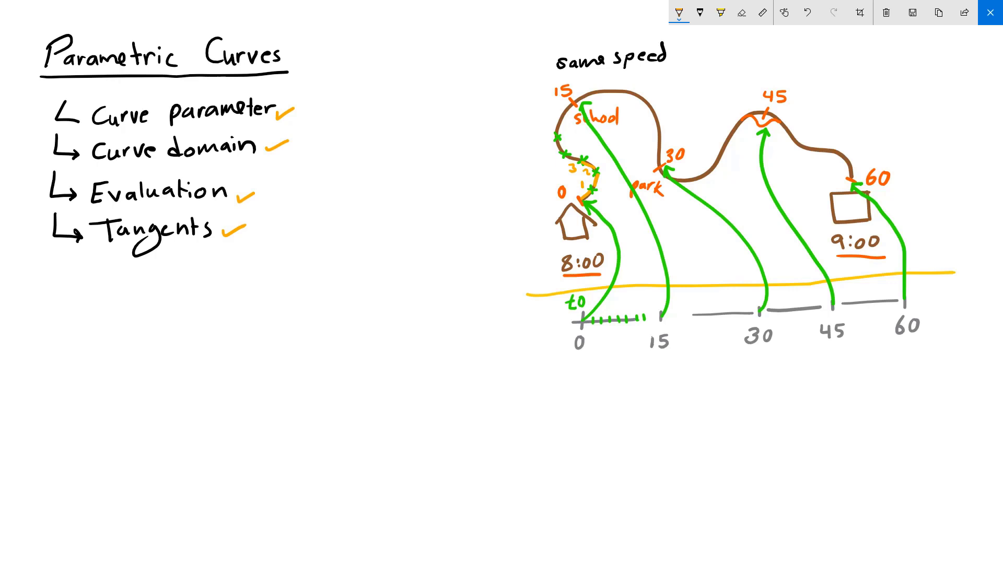
# Step: Write "Describe a path in terms of time" in light orange below the topic list
pyautogui.moveTo(78, 293)
pyautogui.mouseDown()
pyautogui.moveTo(76, 314)
pyautogui.moveTo(224, 303)
pyautogui.mouseUp()
pyautogui.moveTo(238, 296)
pyautogui.mouseDown()
pyautogui.moveTo(242, 317)
pyautogui.moveTo(249, 303)
pyautogui.mouseUp()
pyautogui.moveTo(266, 295); pyautogui.dragTo(263, 300)
pyautogui.moveTo(273, 291)
pyautogui.mouseDown()
pyautogui.moveTo(280, 301)
pyautogui.moveTo(301, 299)
pyautogui.mouseUp()
pyautogui.moveTo(328, 291); pyautogui.dragTo(351, 296)
pyautogui.moveTo(364, 277)
pyautogui.mouseDown()
pyautogui.moveTo(374, 287)
pyautogui.moveTo(429, 282)
pyautogui.mouseUp()
pyautogui.moveTo(448, 284); pyautogui.dragTo(452, 293)
pyautogui.moveTo(467, 274); pyautogui.dragTo(460, 301)
pyautogui.moveTo(82, 326)
pyautogui.mouseDown()
pyautogui.moveTo(80, 349)
pyautogui.moveTo(94, 333)
pyautogui.mouseUp()
pyautogui.moveTo(95, 337); pyautogui.dragTo(120, 345)
pyautogui.moveTo(128, 336); pyautogui.dragTo(143, 340)
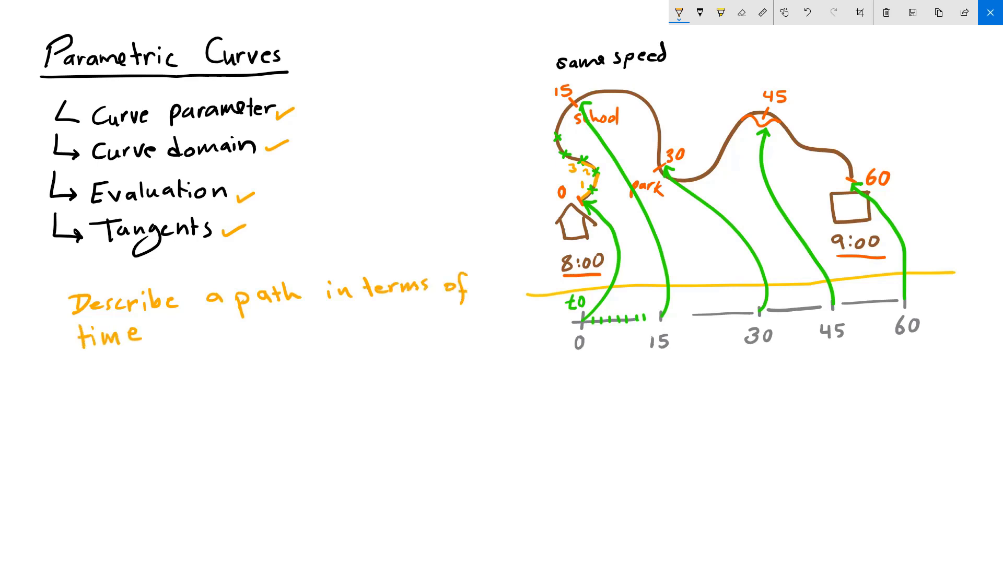
# Step: Write "Draw a curve using a parameter" in light orange below the sentence about time
pyautogui.moveTo(60, 372); pyautogui.dragTo(73, 393)
pyautogui.moveTo(86, 392); pyautogui.dragTo(96, 382)
pyautogui.moveTo(105, 380); pyautogui.dragTo(169, 382)
pyautogui.moveTo(203, 366)
pyautogui.mouseDown()
pyautogui.moveTo(199, 380)
pyautogui.moveTo(220, 368)
pyautogui.mouseUp()
pyautogui.moveTo(223, 378); pyautogui.dragTo(250, 364)
pyautogui.moveTo(263, 368)
pyautogui.mouseDown()
pyautogui.moveTo(256, 375)
pyautogui.moveTo(308, 363)
pyautogui.mouseUp()
pyautogui.moveTo(319, 360)
pyautogui.mouseDown()
pyautogui.moveTo(313, 373)
pyautogui.moveTo(336, 372)
pyautogui.mouseUp()
pyautogui.moveTo(340, 372)
pyautogui.mouseDown()
pyautogui.moveTo(354, 370)
pyautogui.moveTo(347, 383)
pyautogui.mouseUp()
pyautogui.moveTo(398, 361); pyautogui.dragTo(430, 388)
pyautogui.moveTo(444, 361)
pyautogui.mouseDown()
pyautogui.moveTo(444, 370)
pyautogui.moveTo(459, 359)
pyautogui.mouseUp()
pyautogui.moveTo(472, 360); pyautogui.dragTo(496, 364)
pyautogui.moveTo(494, 363); pyautogui.dragTo(523, 351)
pyautogui.moveTo(517, 348)
pyautogui.mouseDown()
pyautogui.moveTo(533, 361)
pyautogui.moveTo(540, 352)
pyautogui.mouseUp()
# Step: Box the words "curve" and "parameter" in dark green and draw an arrow from "parameter" to "curve"
pyautogui.click(679, 13)
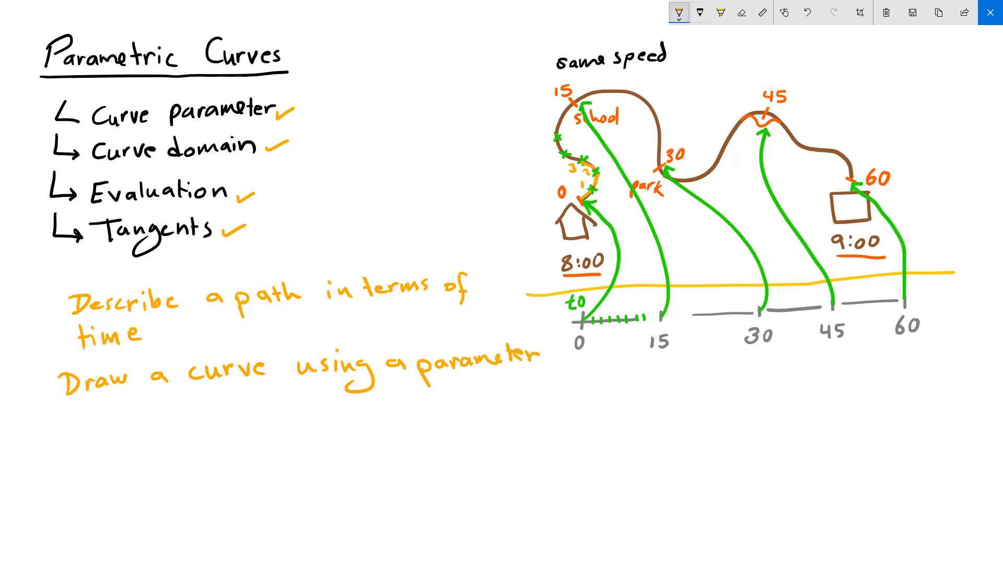
pyautogui.moveTo(178, 361)
pyautogui.mouseDown()
pyautogui.moveTo(278, 345)
pyautogui.moveTo(282, 391)
pyautogui.moveTo(186, 403)
pyautogui.moveTo(176, 360)
pyautogui.moveTo(184, 402)
pyautogui.mouseUp()
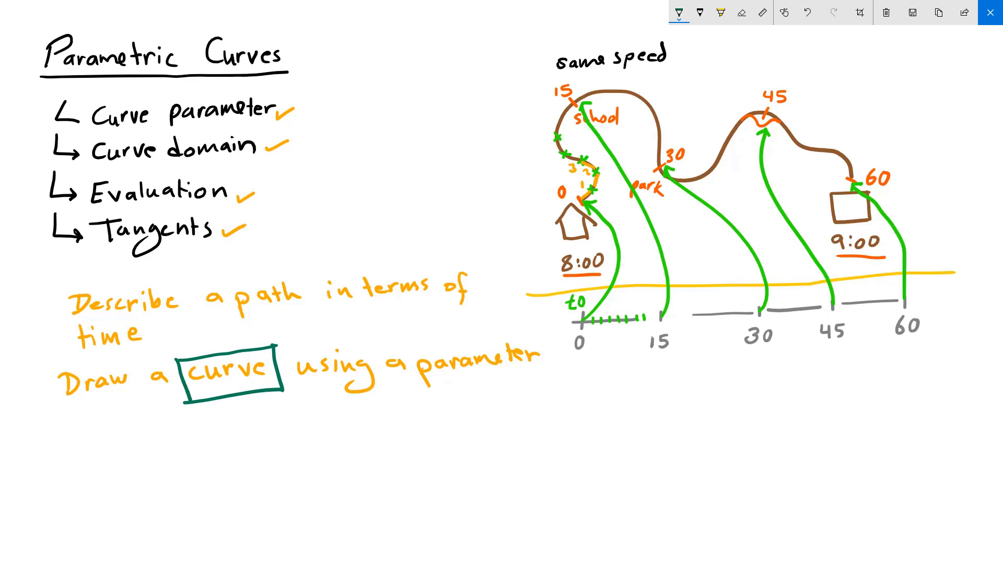
pyautogui.moveTo(409, 345); pyautogui.dragTo(412, 390)
pyautogui.moveTo(399, 349)
pyautogui.mouseDown()
pyautogui.moveTo(438, 346)
pyautogui.moveTo(548, 334)
pyautogui.moveTo(545, 376)
pyautogui.moveTo(429, 382)
pyautogui.moveTo(406, 387)
pyautogui.moveTo(441, 394)
pyautogui.moveTo(298, 418)
pyautogui.moveTo(278, 394)
pyautogui.mouseUp()
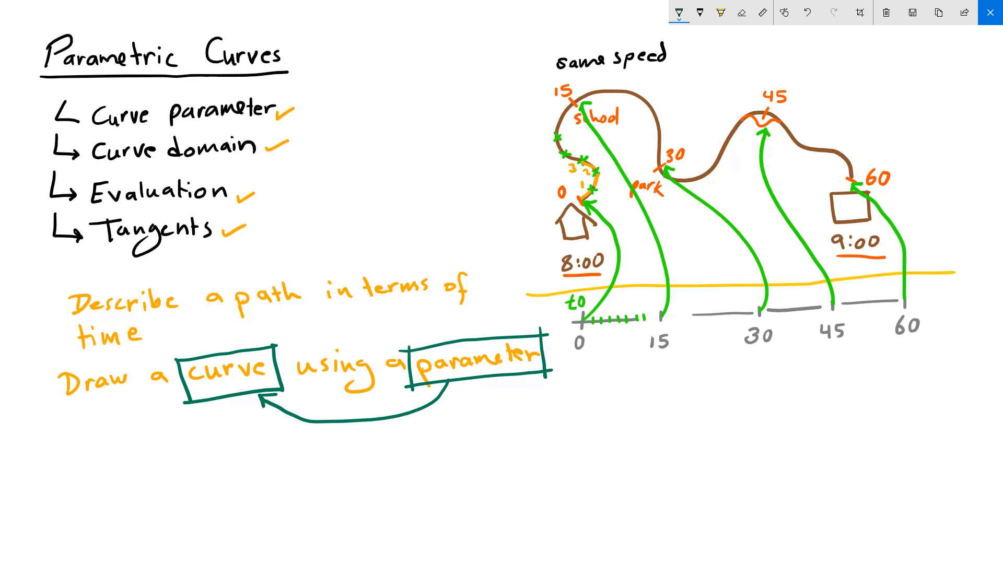
# Step: Write "Parametric curve" in dark green beneath the arrow joining the two boxed words
pyautogui.moveTo(296, 443)
pyautogui.mouseDown()
pyautogui.moveTo(325, 456)
pyautogui.moveTo(416, 449)
pyautogui.mouseUp()
pyautogui.moveTo(448, 431); pyautogui.dragTo(444, 443)
pyautogui.moveTo(453, 431)
pyautogui.mouseDown()
pyautogui.moveTo(466, 438)
pyautogui.moveTo(478, 429)
pyautogui.mouseUp()
pyautogui.moveTo(479, 426); pyautogui.dragTo(507, 440)
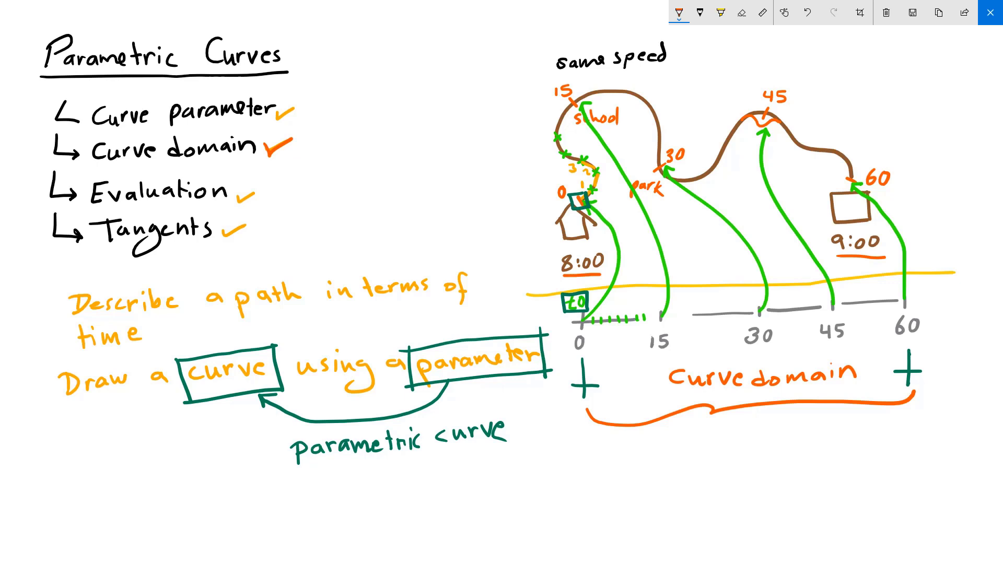
# Step: Bracket the number line area in light grey and label it "Param space"
pyautogui.moveTo(935, 286); pyautogui.dragTo(925, 418)
pyautogui.moveTo(939, 318)
pyautogui.mouseDown()
pyautogui.moveTo(940, 330)
pyautogui.moveTo(954, 317)
pyautogui.moveTo(994, 316)
pyautogui.mouseUp()
pyautogui.moveTo(949, 342)
pyautogui.mouseDown()
pyautogui.moveTo(946, 357)
pyautogui.moveTo(991, 339)
pyautogui.mouseUp()
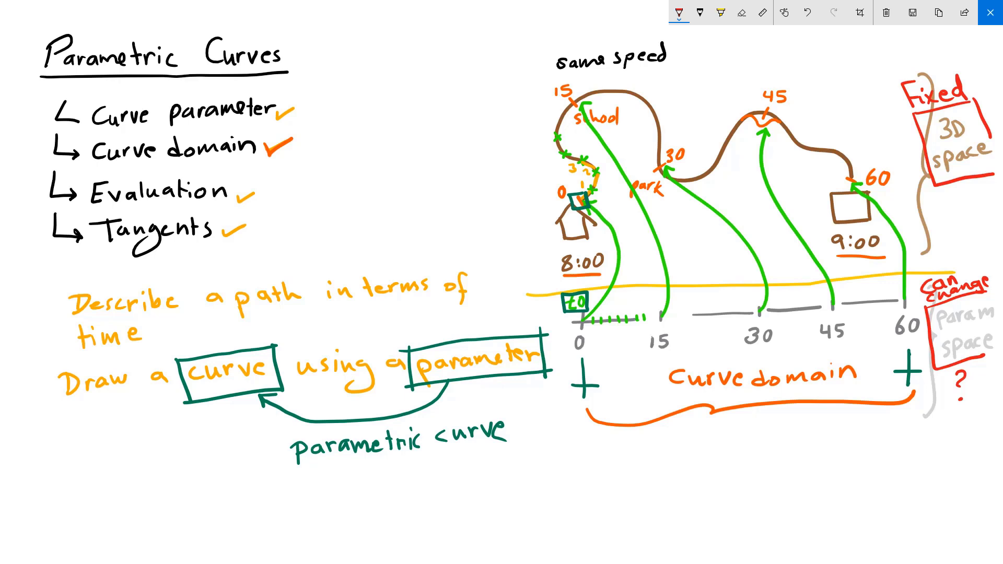
# Step: Draw a second, red domain from 0 to 20 with marks at 5, 10 and 15, dashed arrows to the path and a brace underneath
pyautogui.hotkey('ctrl', 'z')
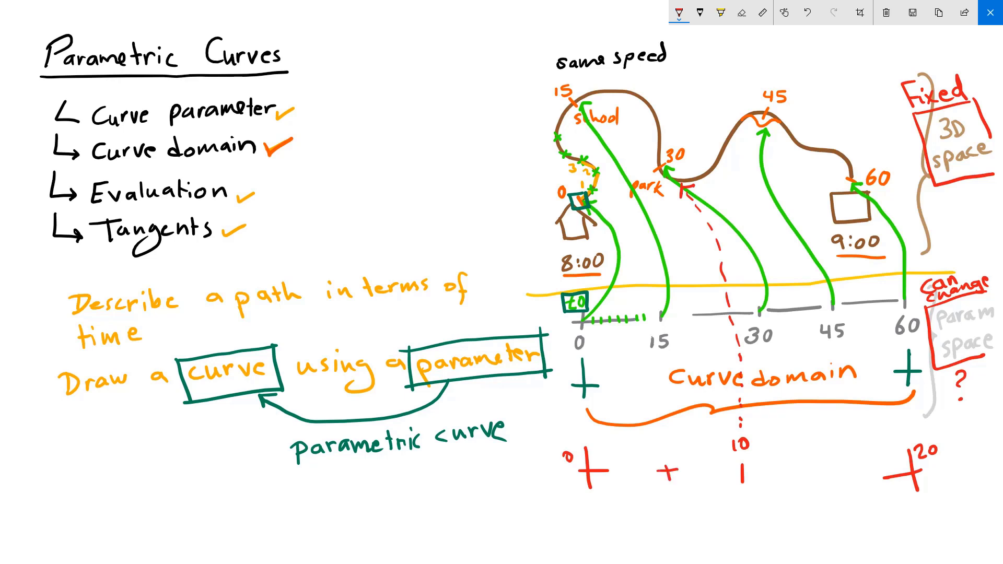
pyautogui.moveTo(667, 445); pyautogui.dragTo(657, 461)
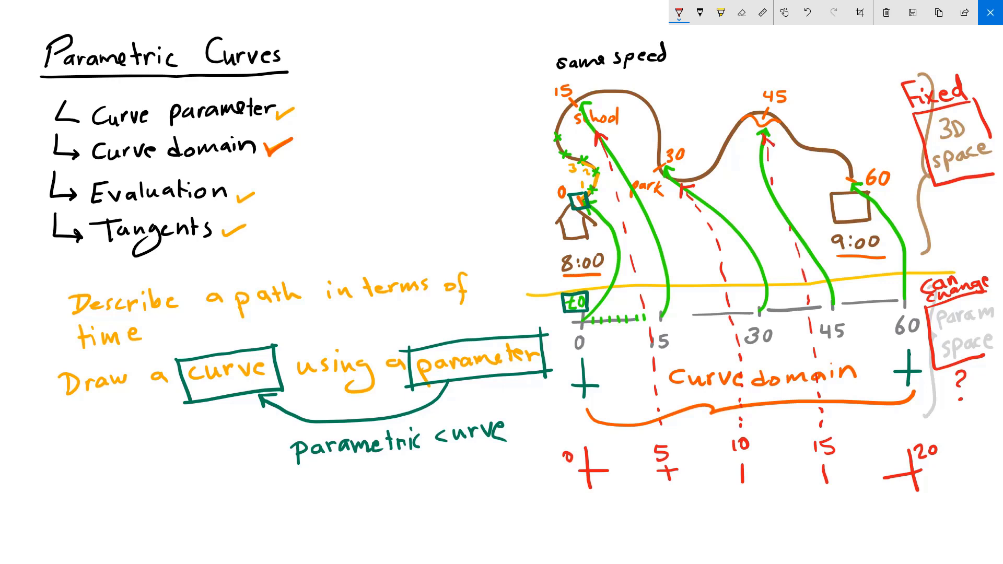
pyautogui.moveTo(590, 502)
pyautogui.mouseDown()
pyautogui.moveTo(778, 507)
pyautogui.moveTo(911, 493)
pyautogui.mouseUp()
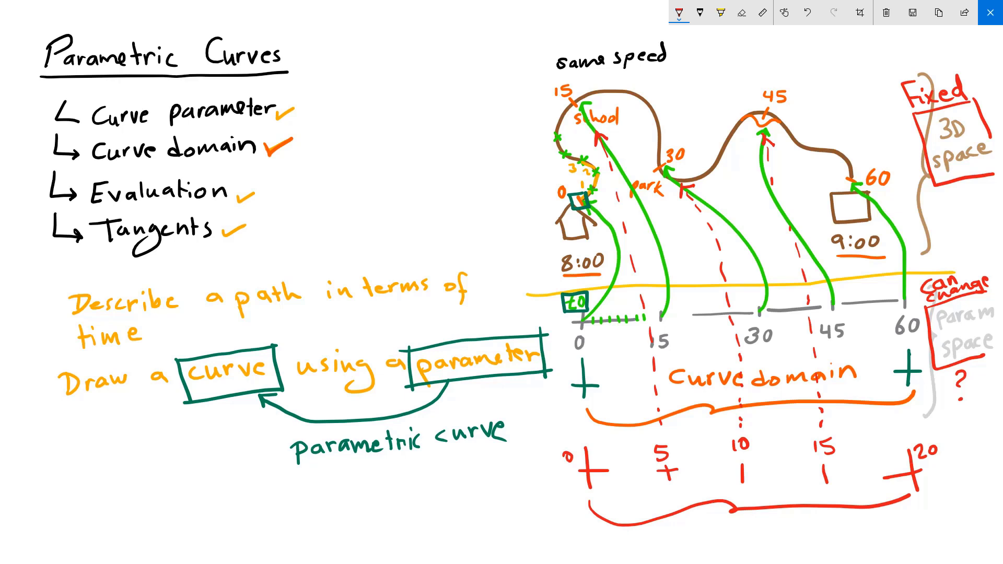
# Step: Add a red check mark beside "Fixed" and label the ends of the red domain t0 and t1
pyautogui.moveTo(874, 87); pyautogui.dragTo(897, 66)
pyautogui.moveTo(554, 449)
pyautogui.mouseDown()
pyautogui.moveTo(553, 467)
pyautogui.moveTo(560, 456)
pyautogui.moveTo(564, 466)
pyautogui.mouseUp()
pyautogui.moveTo(932, 466); pyautogui.dragTo(948, 458)
pyautogui.moveTo(943, 450); pyautogui.dragTo(959, 462)
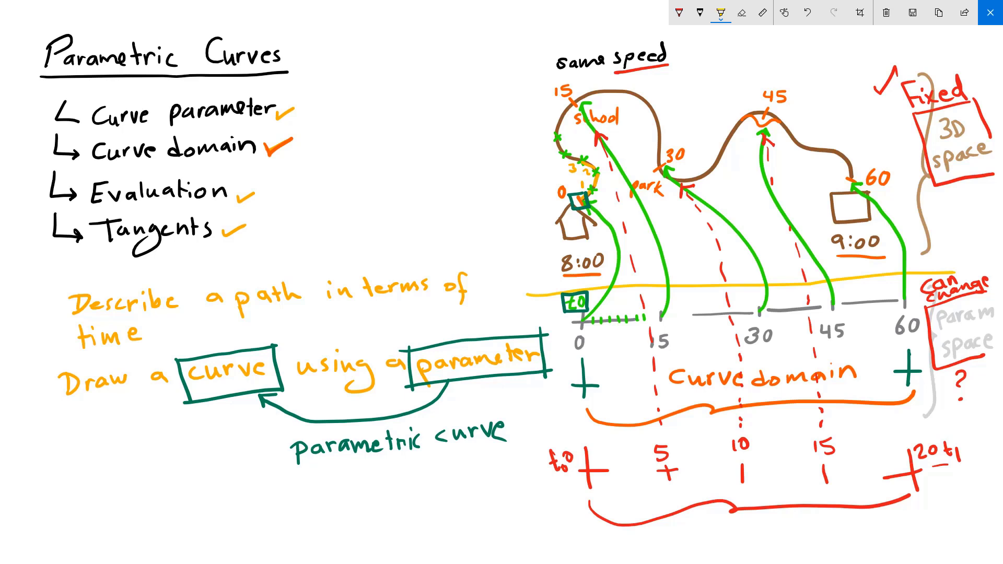
# Step: Highlight the four listed topics in yellow, along with the number line's 0 and the path's start point
pyautogui.moveTo(95, 118); pyautogui.dragTo(281, 103)
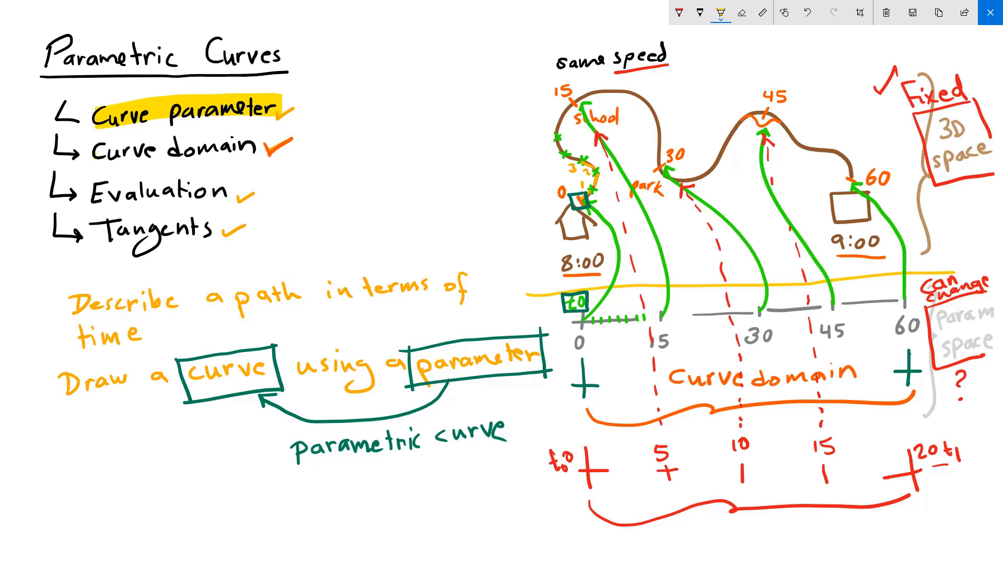
pyautogui.moveTo(94, 155); pyautogui.dragTo(258, 145)
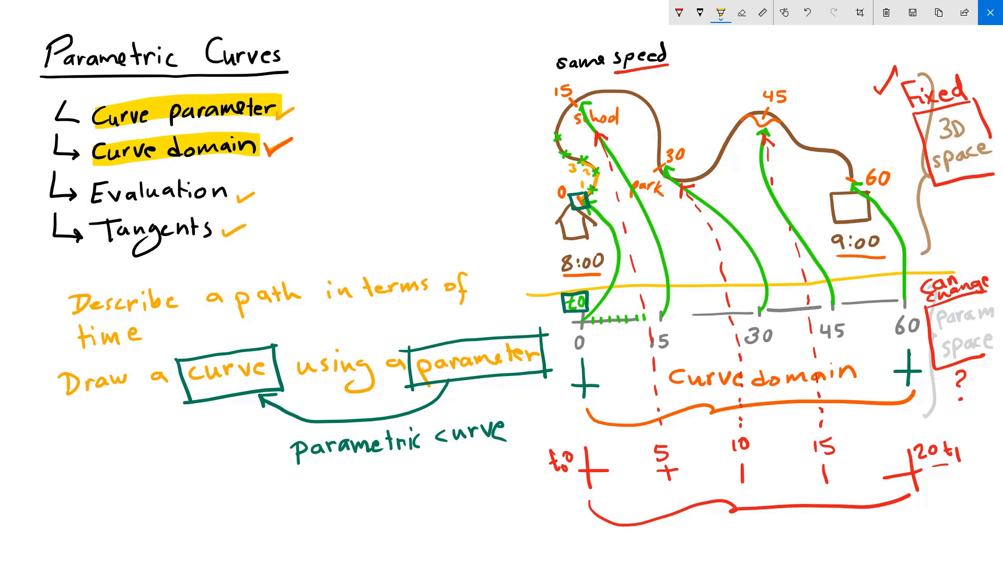
pyautogui.moveTo(90, 195); pyautogui.dragTo(228, 189)
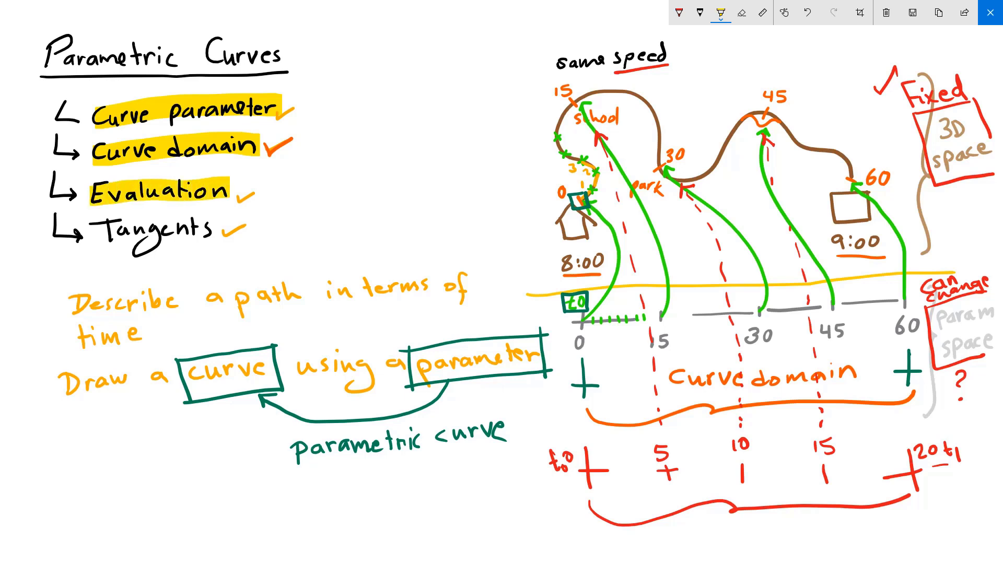
pyautogui.moveTo(573, 339); pyautogui.dragTo(592, 353)
pyautogui.moveTo(570, 206)
pyautogui.mouseDown()
pyautogui.moveTo(575, 191)
pyautogui.moveTo(582, 208)
pyautogui.mouseUp()
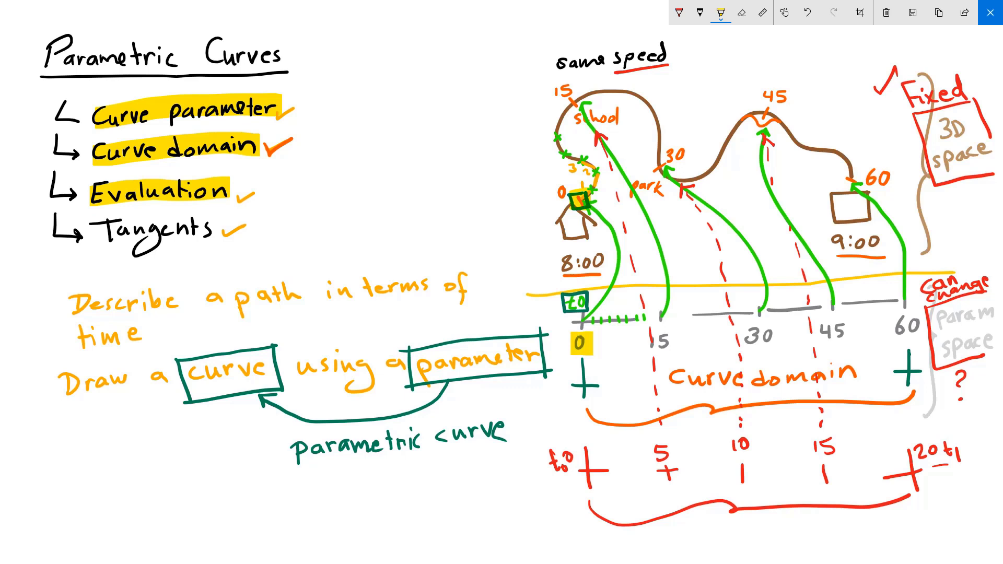
pyautogui.moveTo(95, 231); pyautogui.dragTo(215, 227)
pyautogui.click(679, 13)
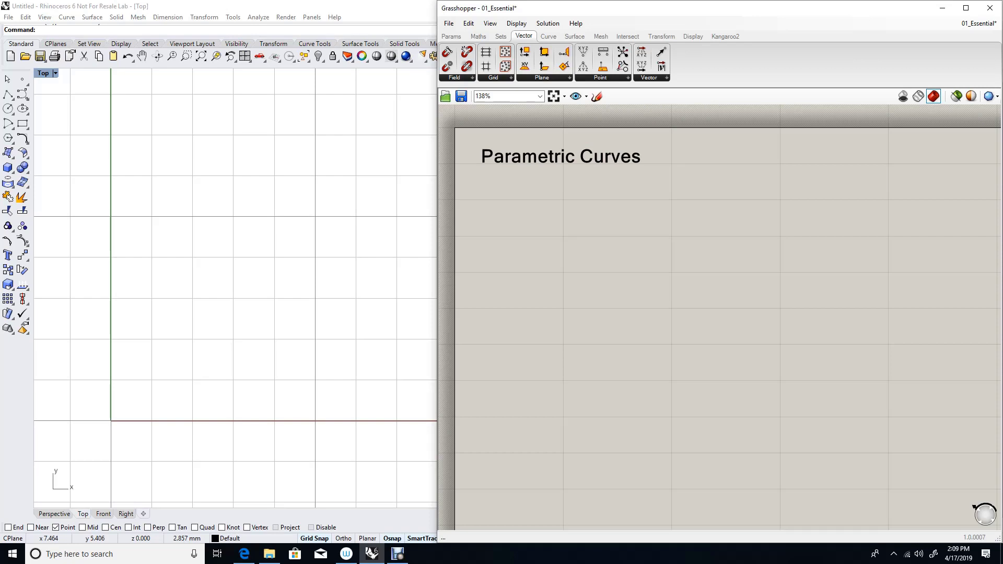
# Step: Draw a degree-3 control-point curve with ten grid-snapped points in the Top viewport, forming an arch with a flared right leg
pyautogui.write('Curve')
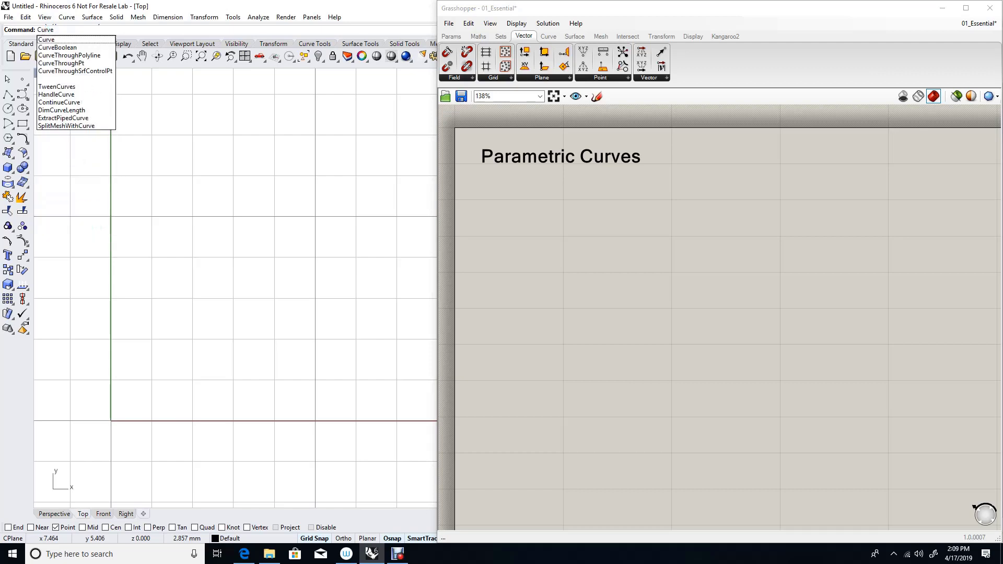
pyautogui.press('Return')
pyautogui.click(192, 379)
pyautogui.click(234, 298)
pyautogui.click(152, 257)
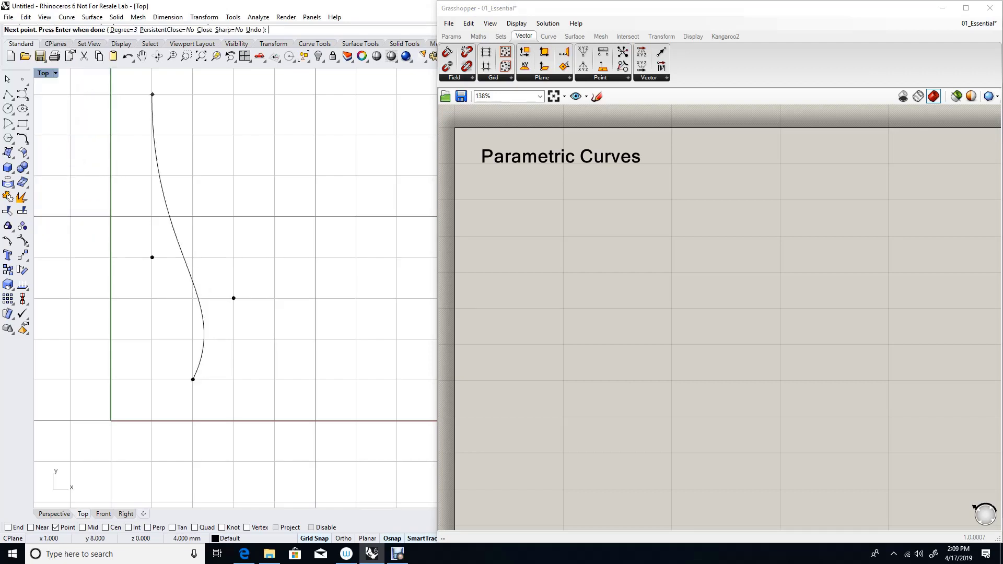
pyautogui.click(152, 175)
pyautogui.click(233, 134)
pyautogui.click(315, 175)
pyautogui.click(274, 257)
pyautogui.click(315, 298)
pyautogui.click(356, 298)
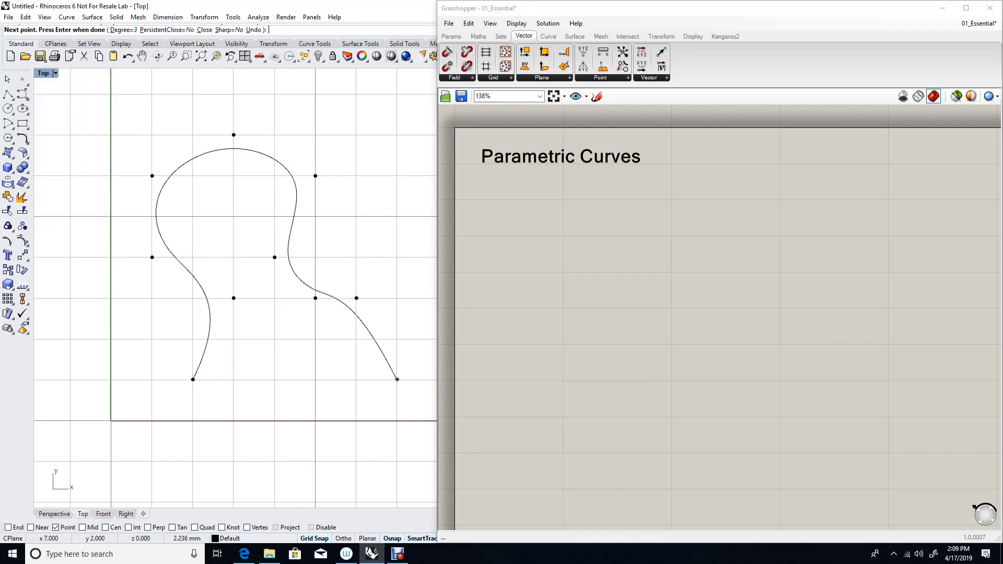
pyautogui.click(397, 380)
pyautogui.press('Return')
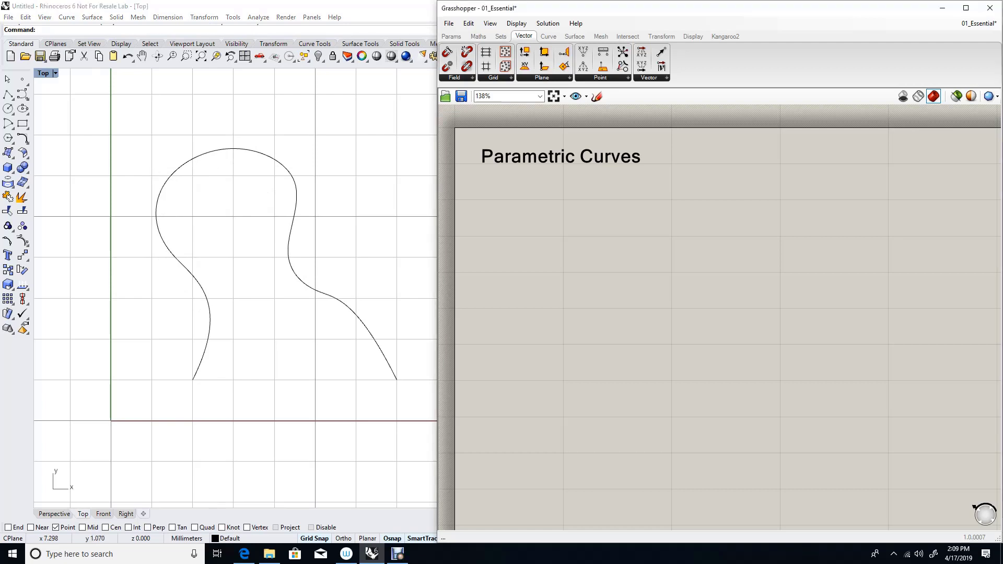
# Step: Add a Curve parameter to the Grasshopper canvas and reference the drawn curve in it
pyautogui.doubleClick(601, 266)
pyautogui.write('curve')
pyautogui.press('Return')
pyautogui.rightClick(602, 272)
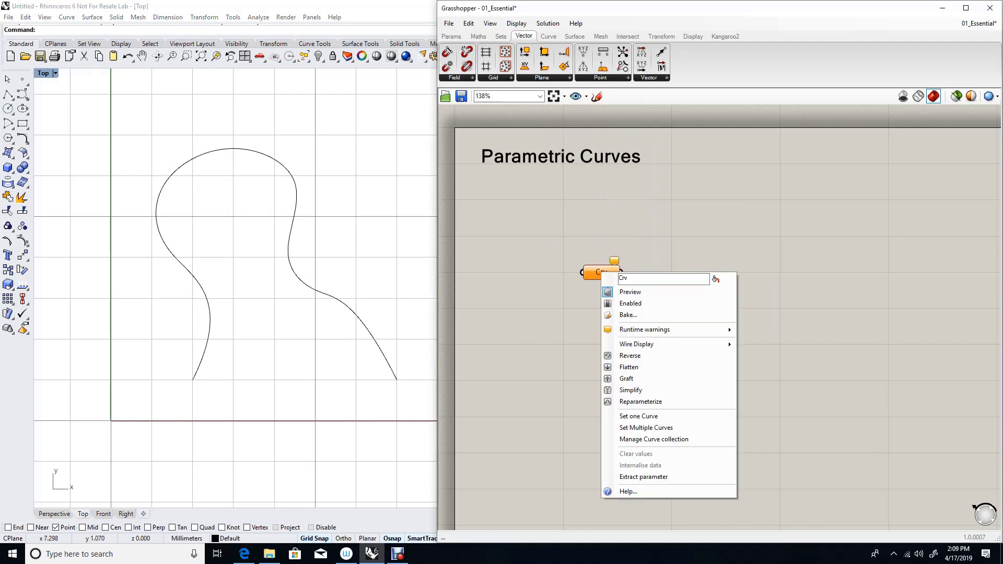
pyautogui.click(639, 416)
pyautogui.click(157, 214)
pyautogui.moveTo(601, 272); pyautogui.dragTo(555, 244)
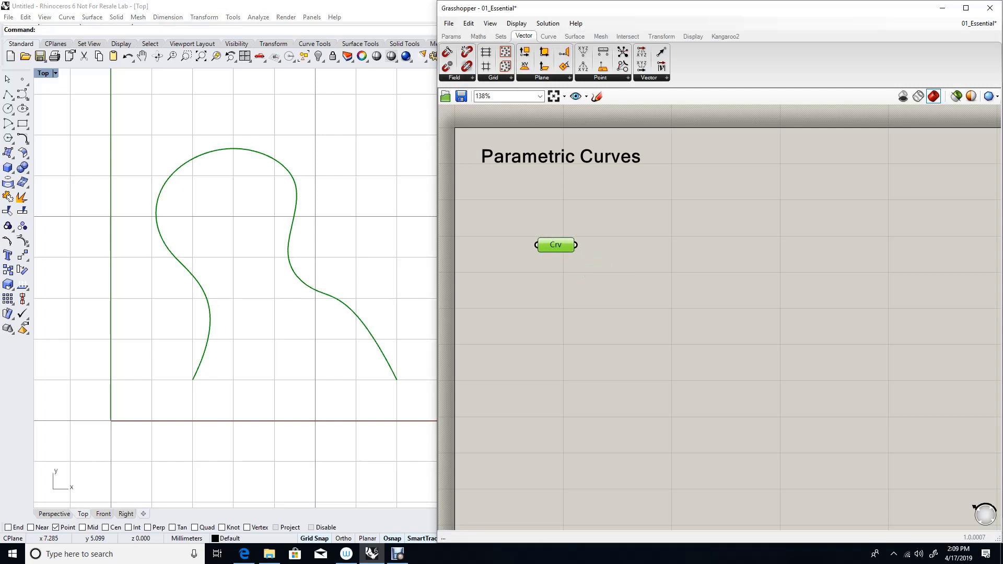
# Step: Hide the original curve in Rhino, leaving only its Grasshopper preview
pyautogui.click(288, 245)
pyautogui.write('Hide')
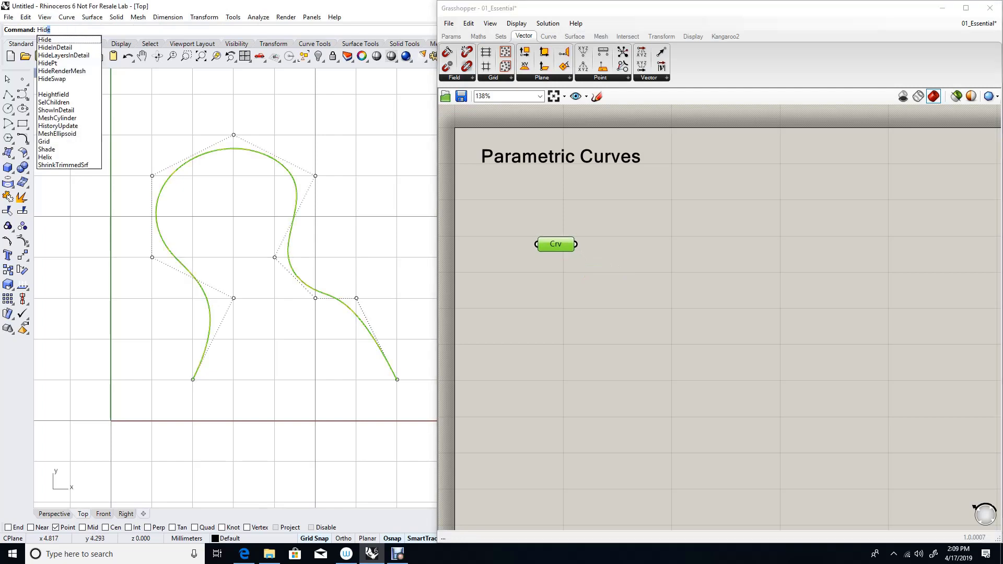
pyautogui.press('Return')
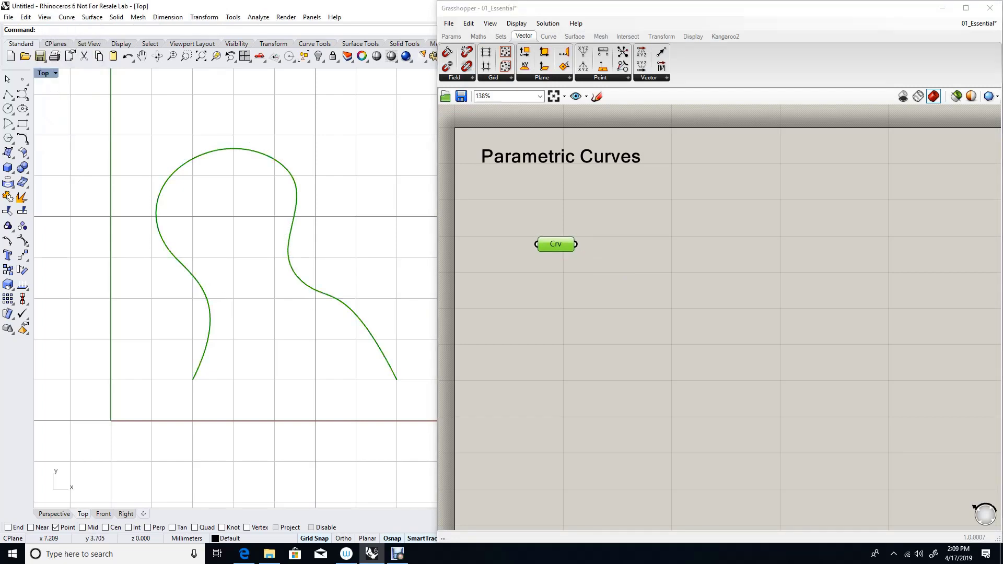
# Step: Place the Curve parameter beneath the Parametric Curves title and group it with the label "Parameteric curve"
pyautogui.moveTo(556, 244); pyautogui.dragTo(523, 223)
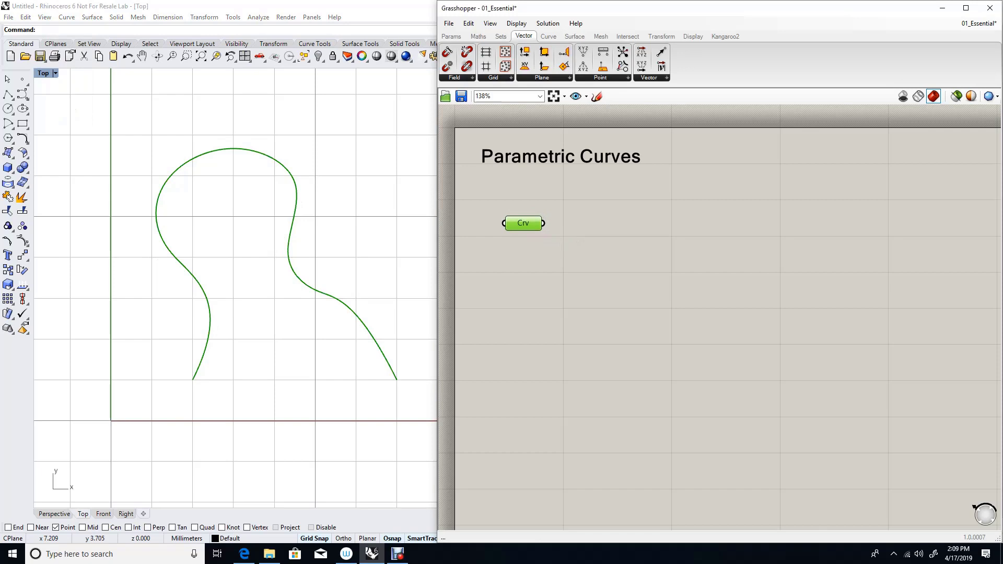
pyautogui.hotkey('ctrl', 'g')
pyautogui.rightClick(530, 215)
pyautogui.write('Parame')
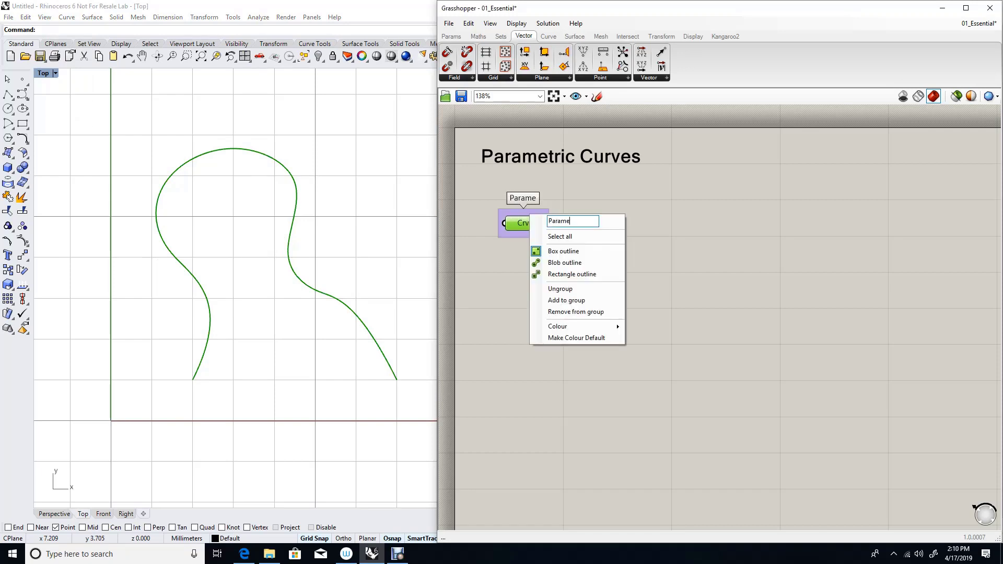
pyautogui.write('teric curve')
pyautogui.press('Return')
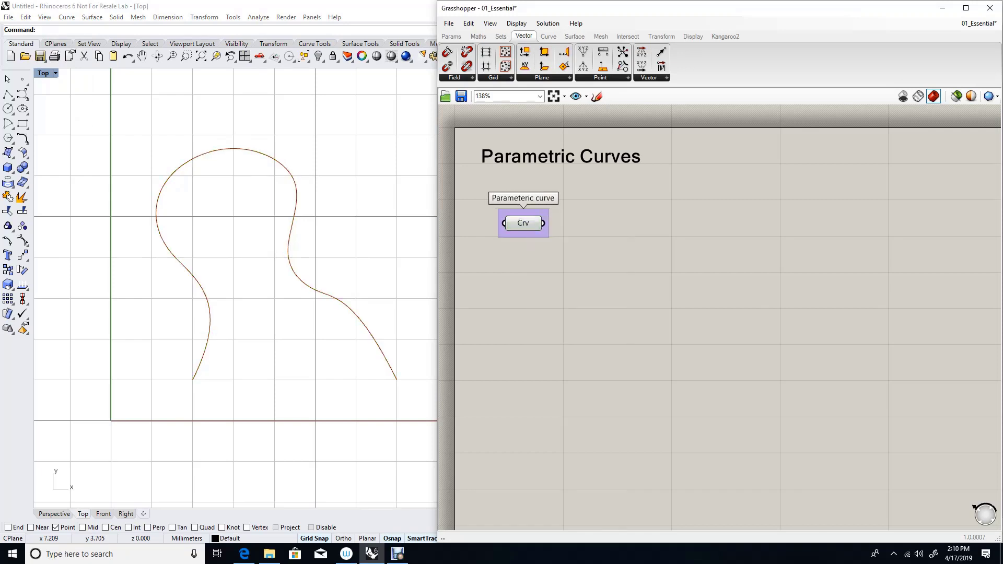
pyautogui.moveTo(523, 223); pyautogui.dragTo(530, 230)
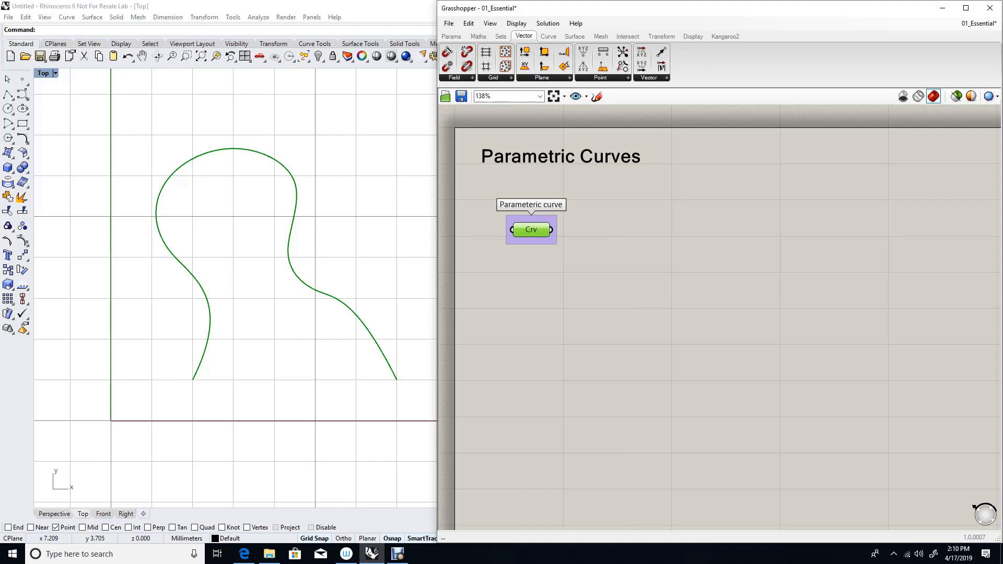
# Step: Add a Domain parameter fed by the curve and connect its output to a new panel
pyautogui.doubleClick(635, 230)
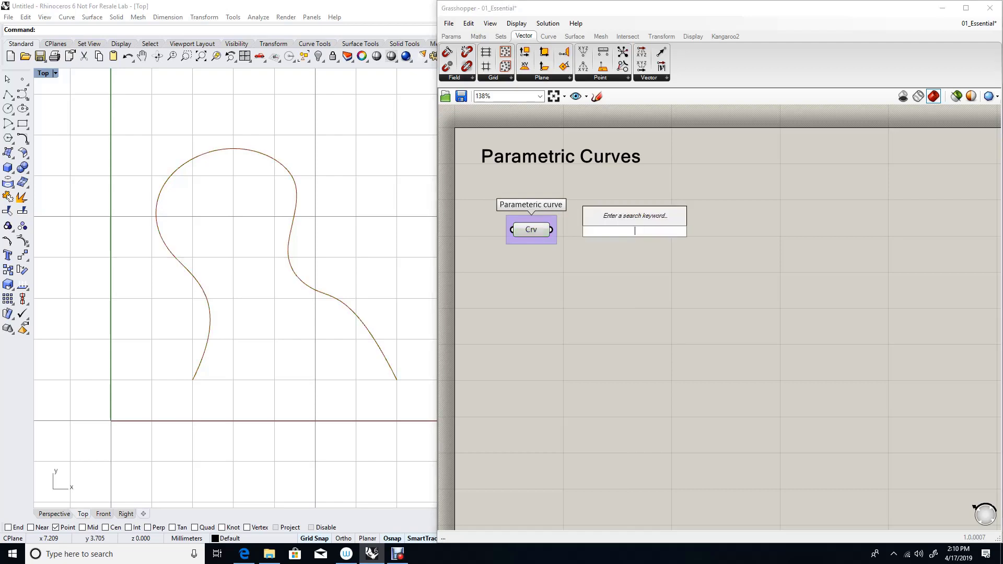
pyautogui.write('domain')
pyautogui.press('Return')
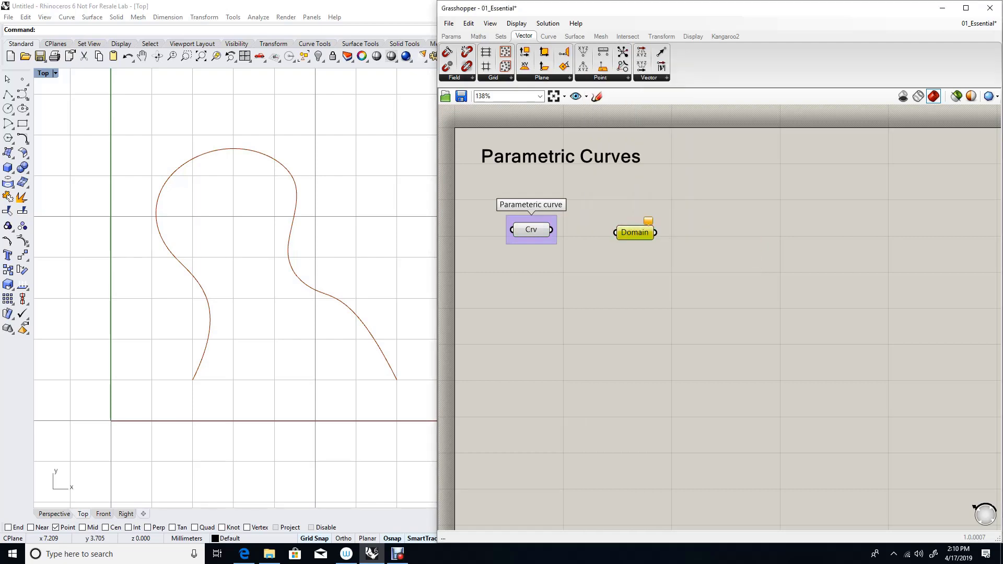
pyautogui.moveTo(551, 230); pyautogui.dragTo(680, 255)
pyautogui.doubleClick(738, 232)
pyautogui.write('panel')
pyautogui.press('Return')
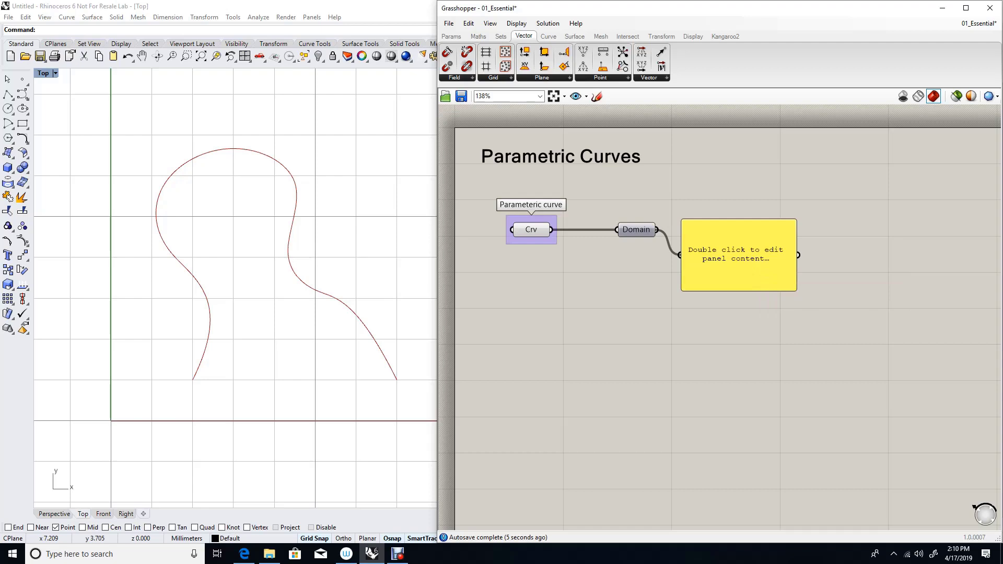
# Step: Format the domain panel with centred text and no path header or item index, and shrink it to one line
pyautogui.scroll(2, 734, 241)
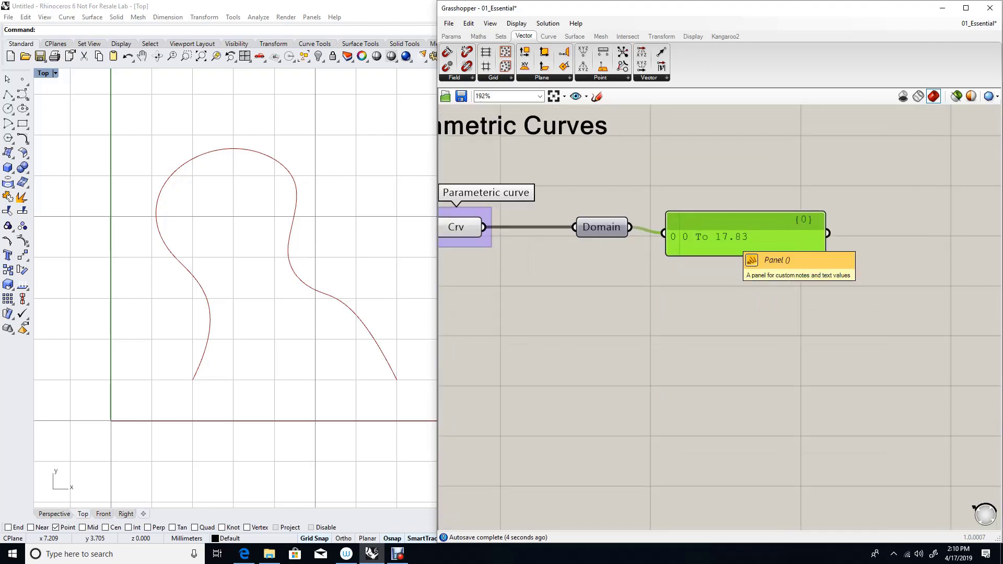
pyautogui.scroll(-2, 734, 241)
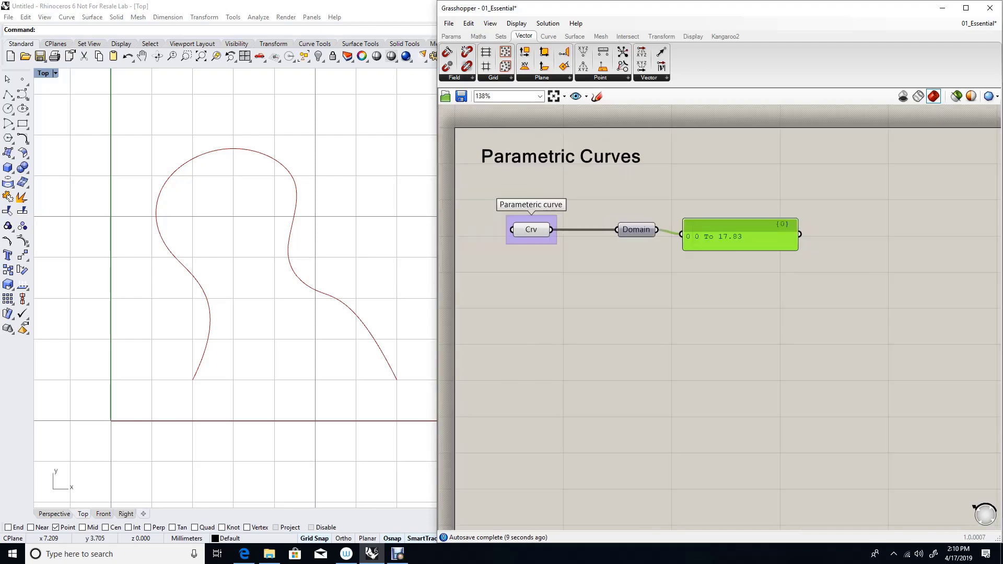
pyautogui.scroll(5, 748, 238)
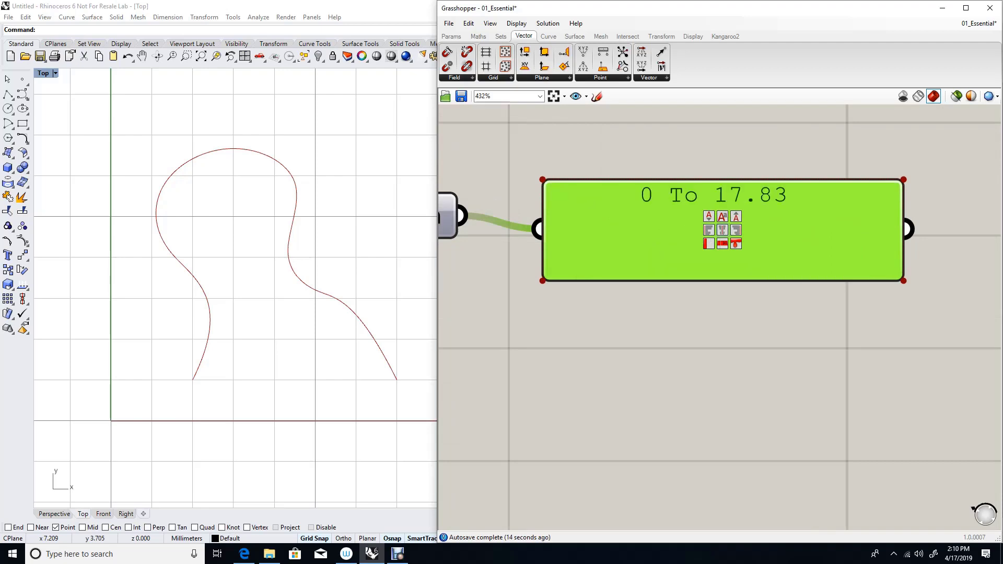
pyautogui.scroll(-5, 699, 199)
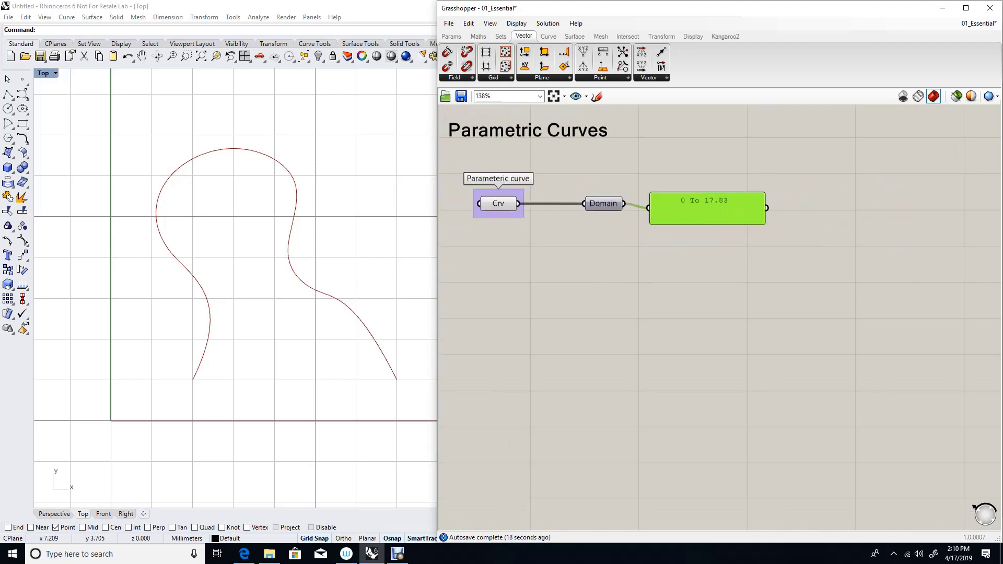
pyautogui.moveTo(766, 224); pyautogui.dragTo(688, 203)
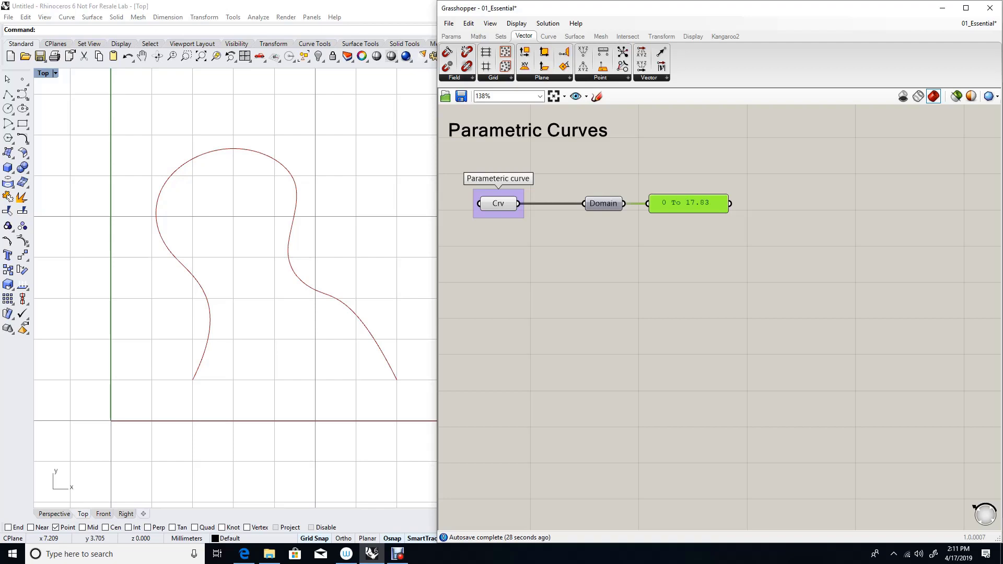
pyautogui.moveTo(649, 175); pyautogui.dragTo(671, 239)
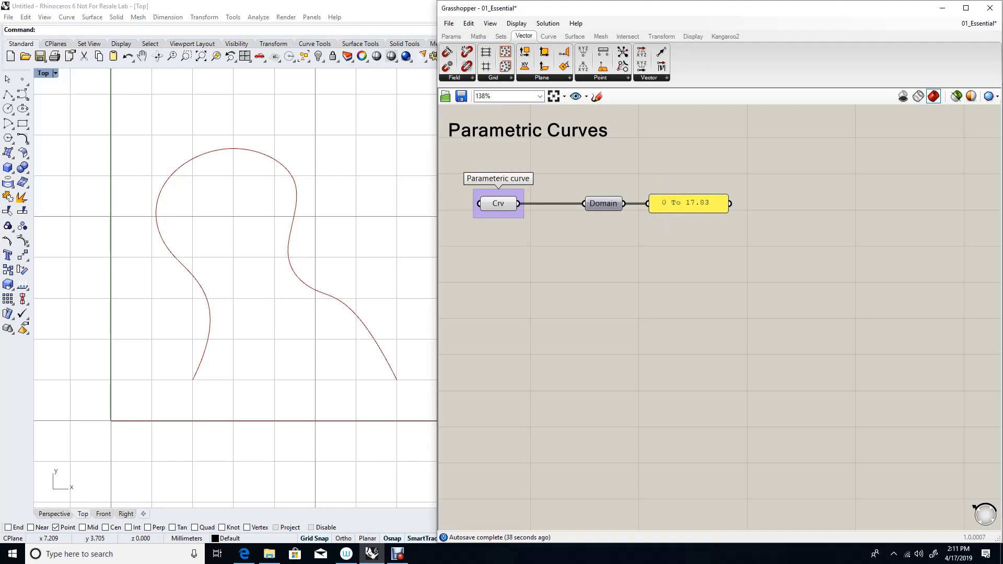
pyautogui.moveTo(680, 174); pyautogui.dragTo(710, 234)
# Step: Add a number slider below the curve parameter with a maximum of 17.83 and two decimal digits
pyautogui.doubleClick(565, 291)
pyautogui.write('slider')
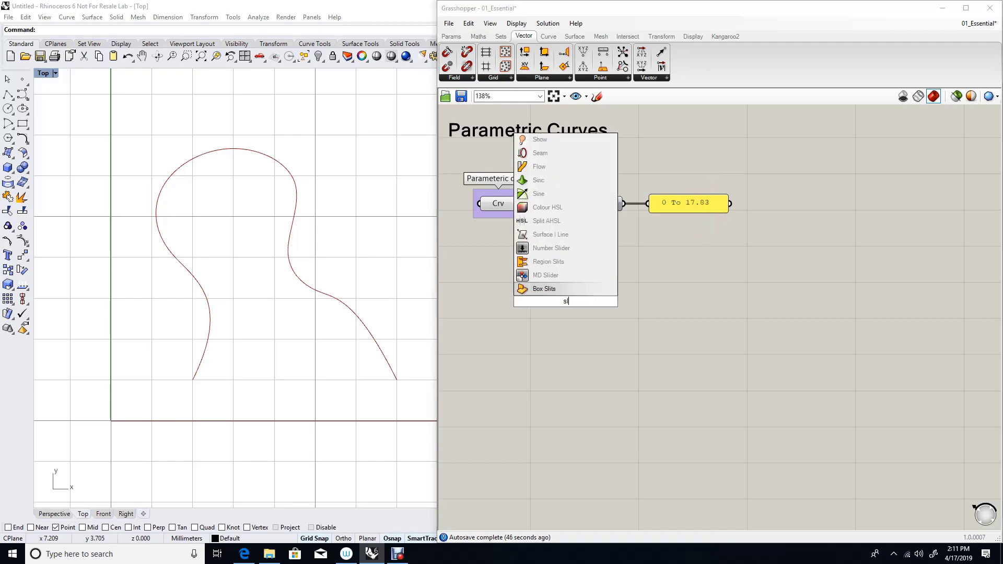
pyautogui.press('Return')
pyautogui.doubleClick(522, 301)
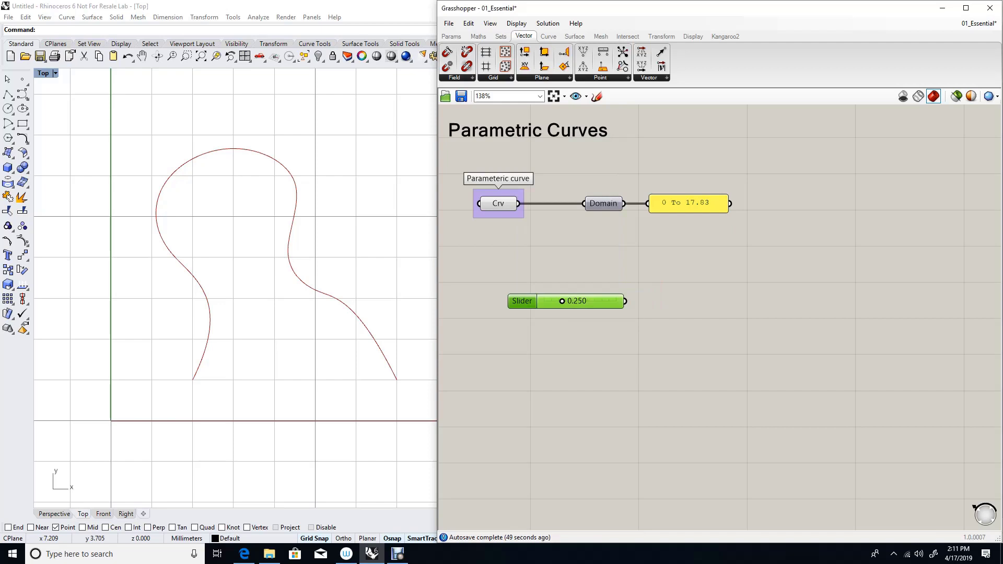
pyautogui.doubleClick(541, 332)
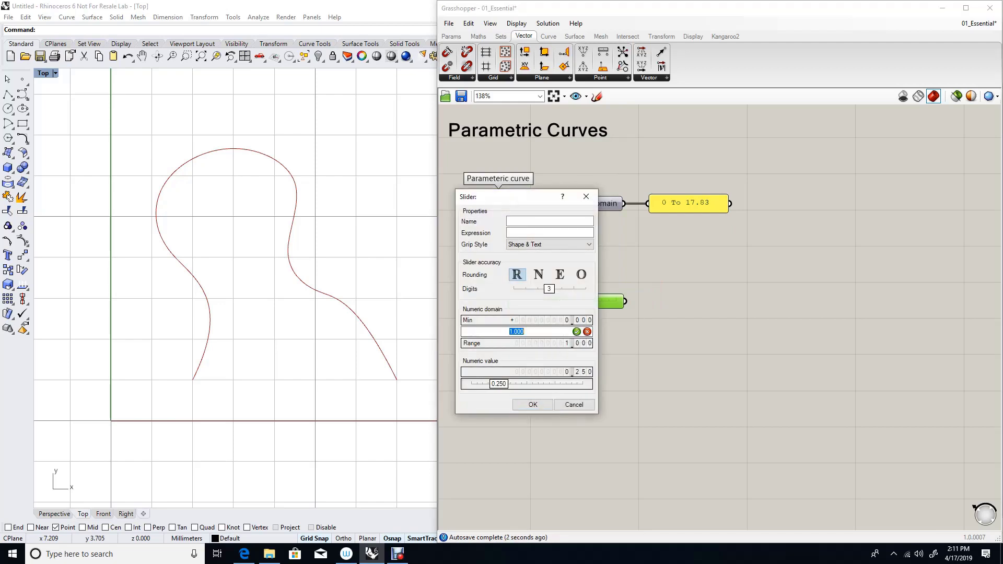
pyautogui.write('17.83')
pyautogui.press('Return')
pyautogui.moveTo(548, 288); pyautogui.dragTo(537, 288)
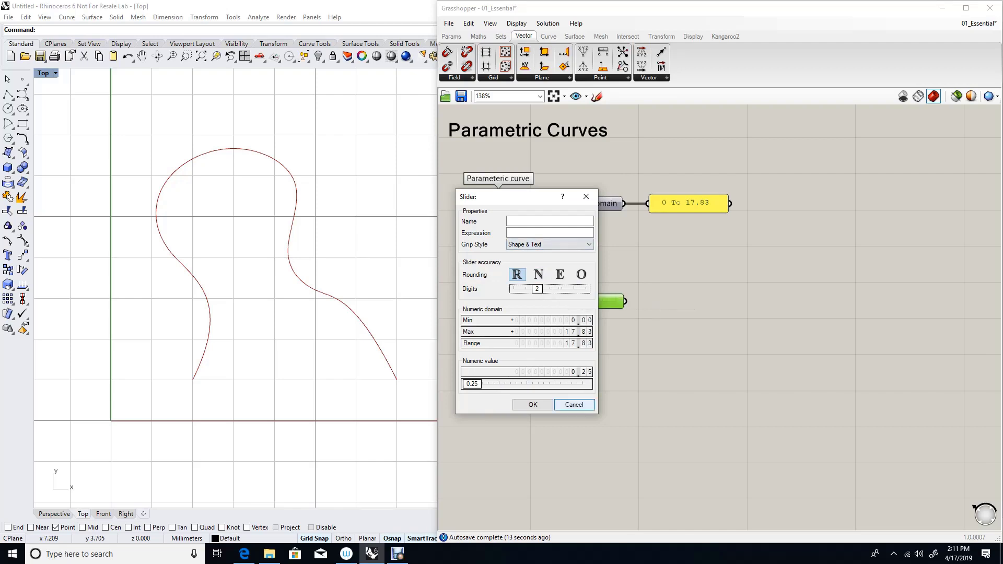
pyautogui.click(532, 405)
# Step: Move the slider under the curve parameter and group it with the label "Parameter t"
pyautogui.moveTo(522, 301); pyautogui.dragTo(490, 298)
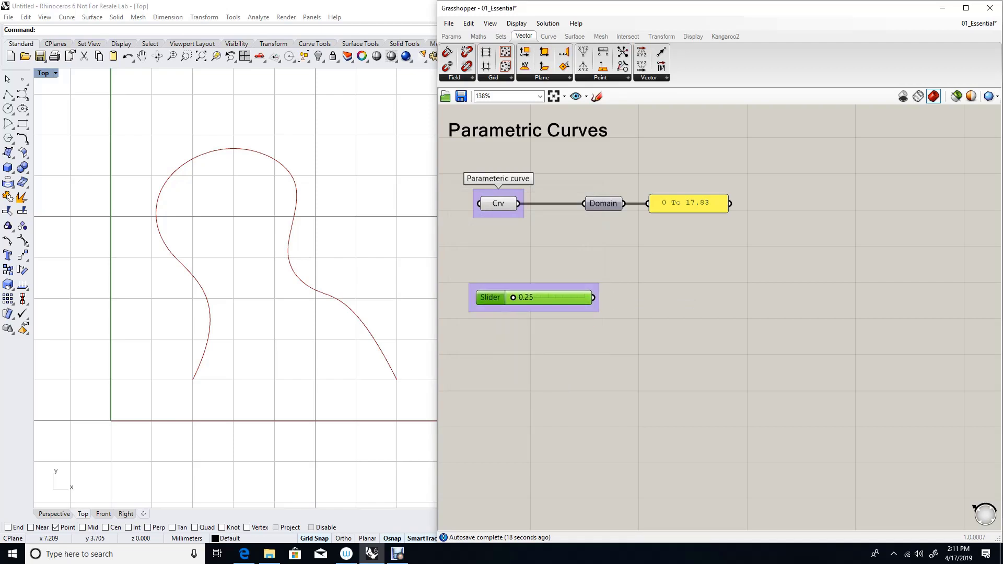
pyautogui.rightClick(504, 286)
pyautogui.write('Pa')
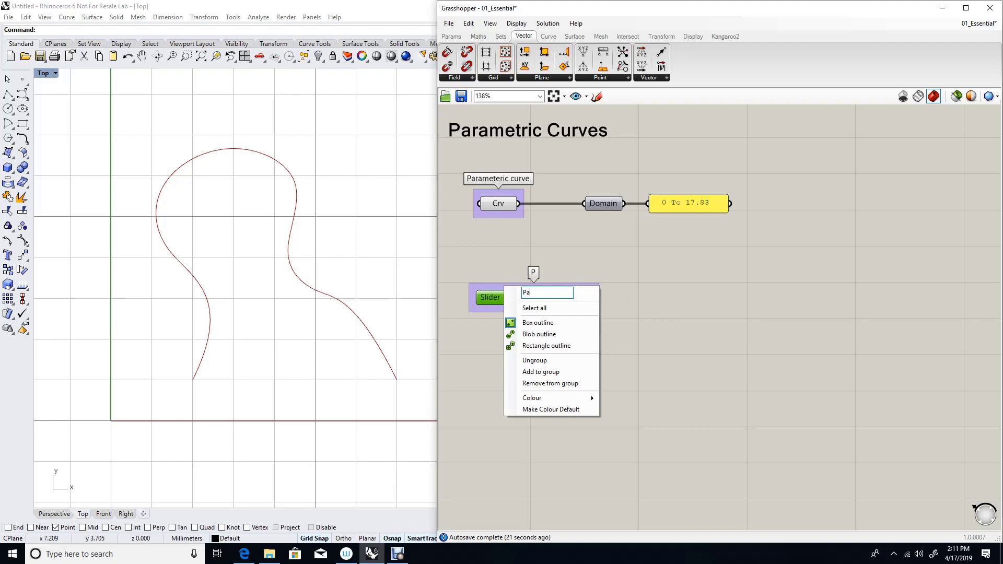
pyautogui.write('rameter')
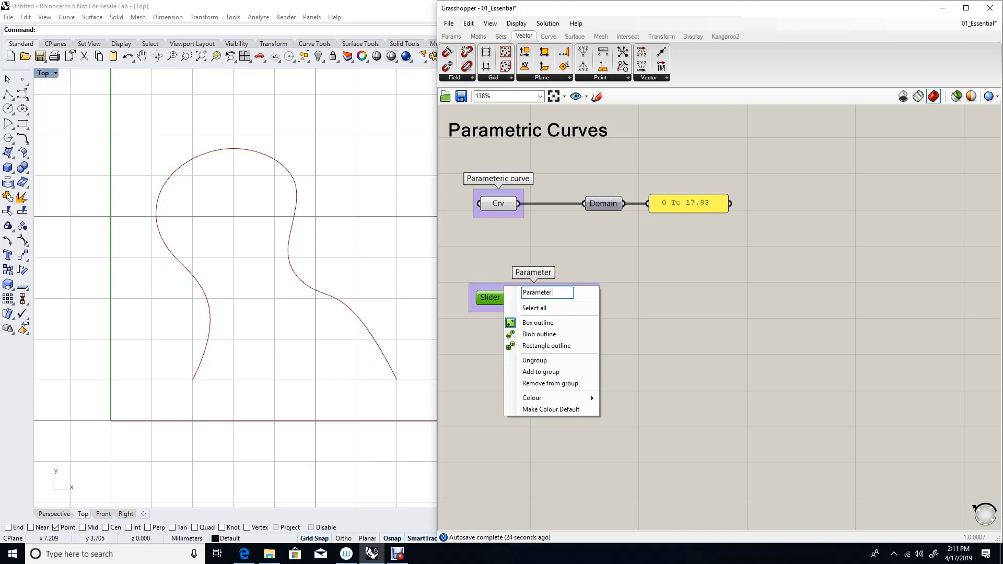
pyautogui.write(' t')
pyautogui.press('Return')
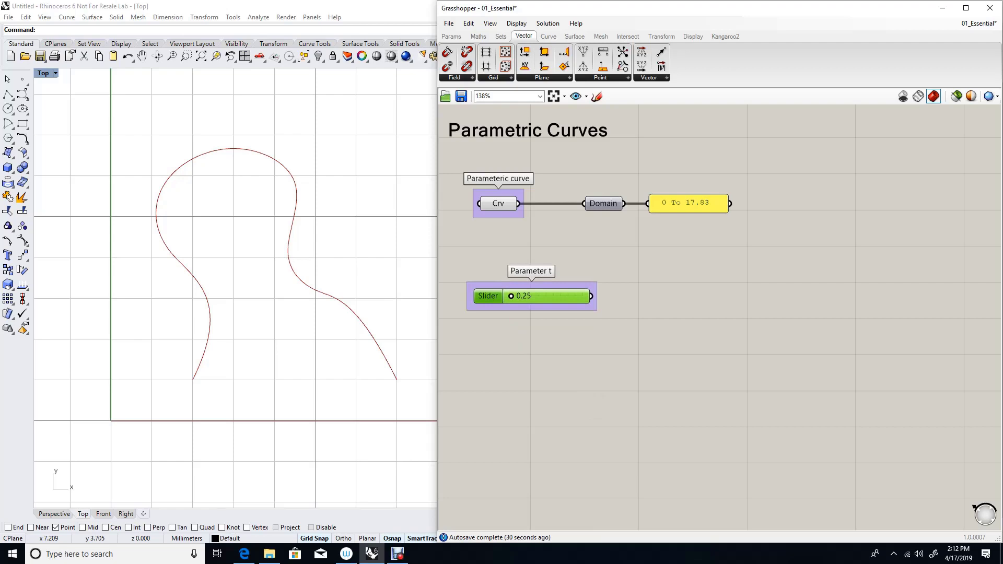
# Step: Add an Evaluate Curve component, feeding the curve into C and the slider, set to 0.00, into t
pyautogui.click(548, 36)
pyautogui.click(481, 78)
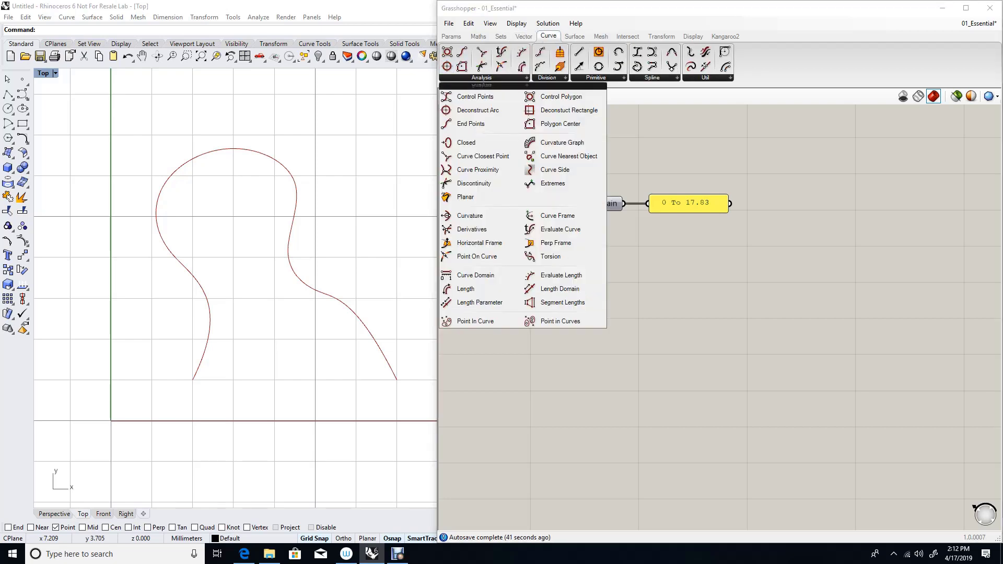
pyautogui.moveTo(544, 230); pyautogui.dragTo(668, 272)
pyautogui.moveTo(518, 203); pyautogui.dragTo(643, 261)
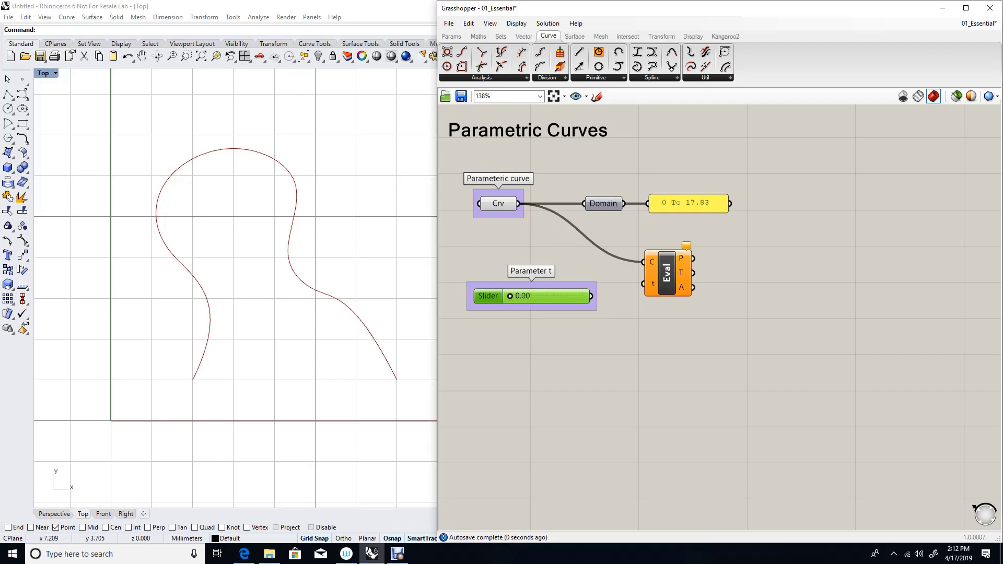
pyautogui.moveTo(608, 295); pyautogui.dragTo(665, 267)
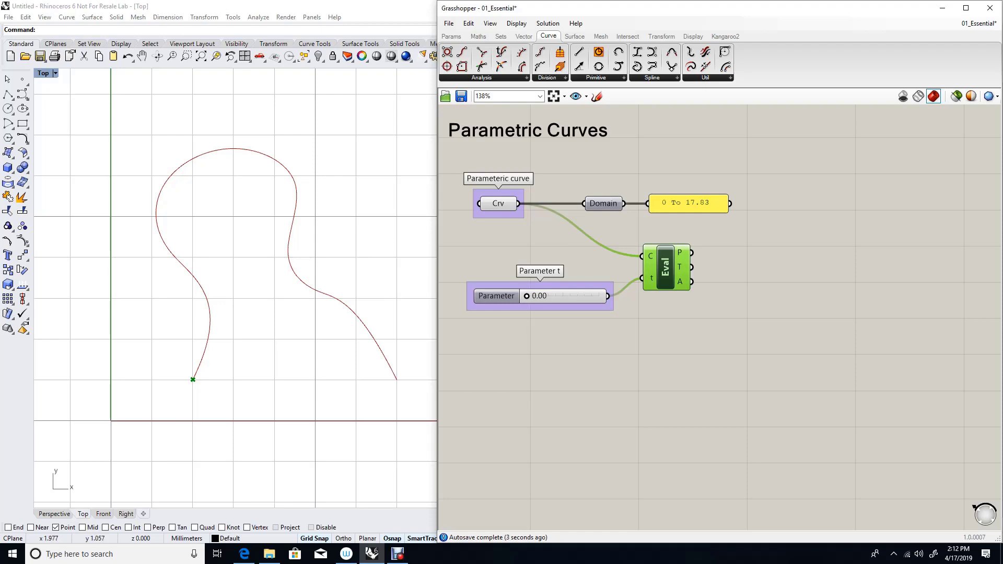
pyautogui.moveTo(170, 350); pyautogui.dragTo(213, 398)
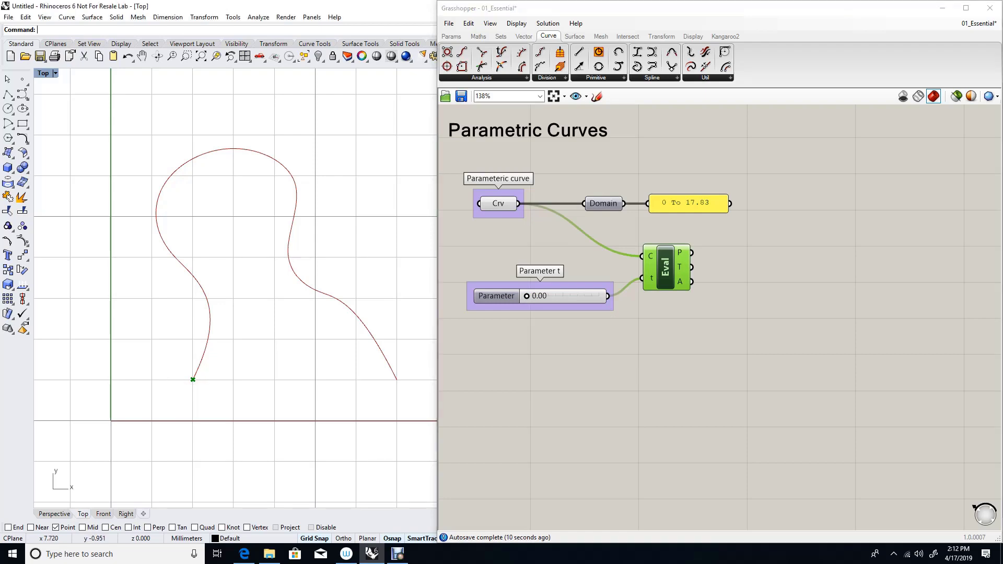
# Step: Add a Symbol Display component beside the outputs of the Evaluate Curve component
pyautogui.moveTo(691, 254)
pyautogui.doubleClick(786, 260)
pyautogui.write('sy')
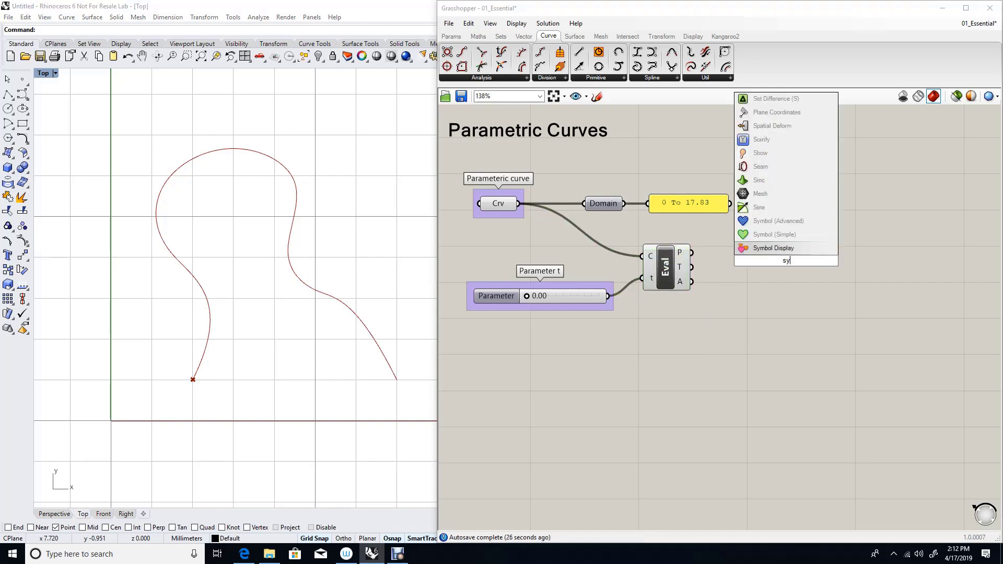
pyautogui.press('Return')
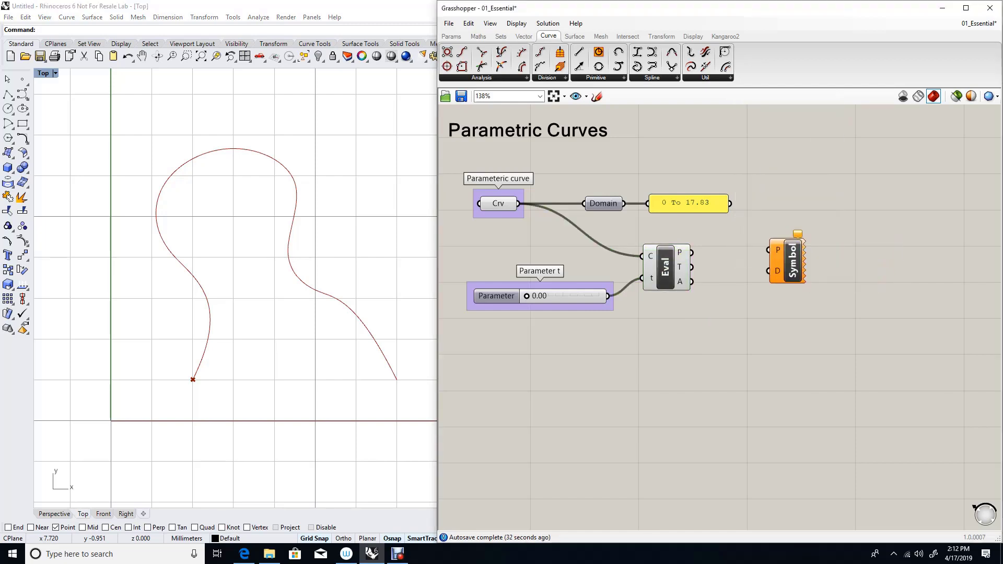
# Step: Add a Symbol (Simple) component feeding the D input of Symbol Display, with the evaluated point P connected to its P input
pyautogui.moveTo(772, 262); pyautogui.dragTo(854, 220)
pyautogui.doubleClick(795, 240)
pyautogui.write('sy')
pyautogui.press('Return')
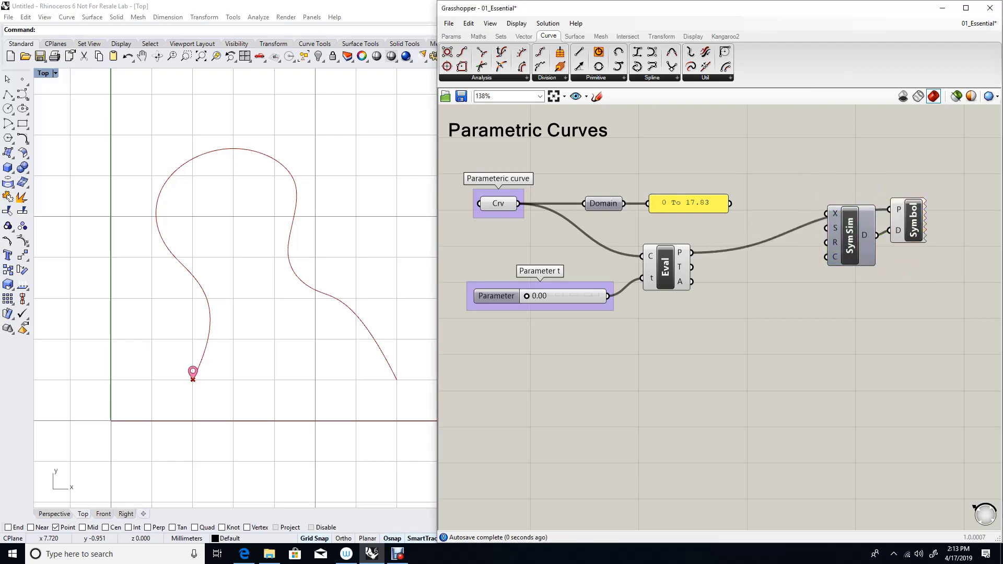
pyautogui.moveTo(850, 235); pyautogui.dragTo(853, 222)
# Step: Group the two symbol components and label the group "Evaluated Point"
pyautogui.keyDown('shift'); pyautogui.click(909, 219); pyautogui.keyUp('shift')
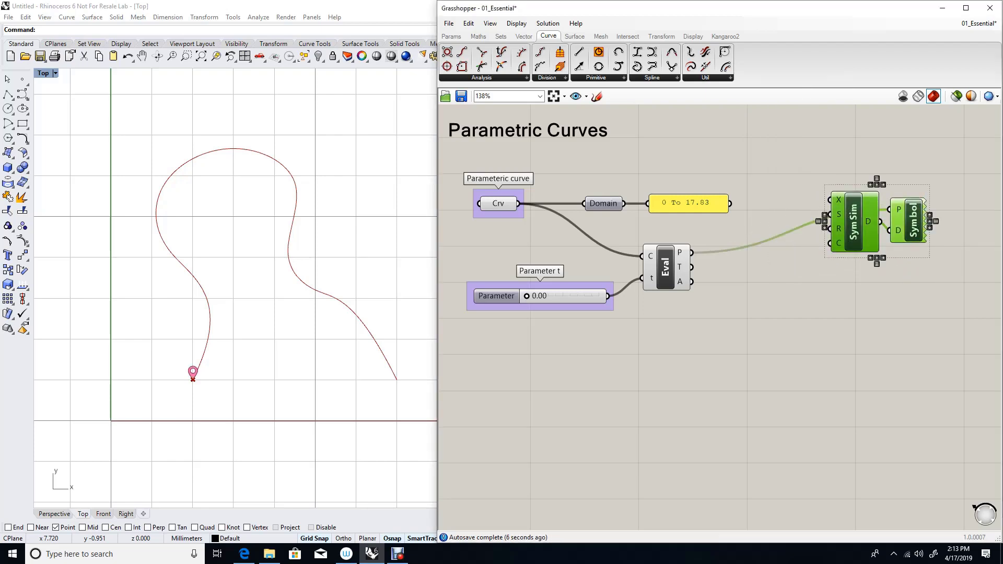
pyautogui.rightClick(908, 194)
pyautogui.write('Evalua')
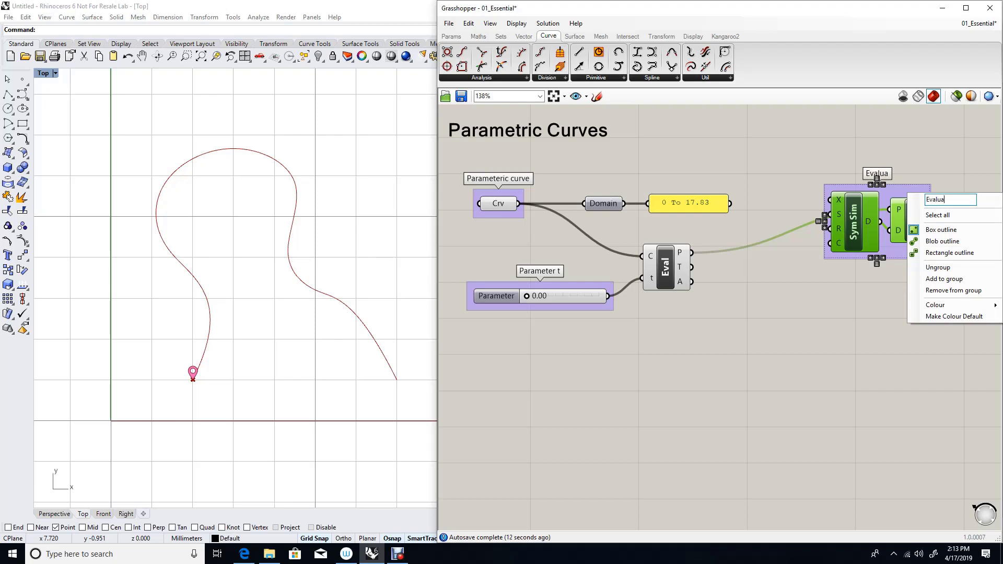
pyautogui.write('ted Point')
pyautogui.press('Return')
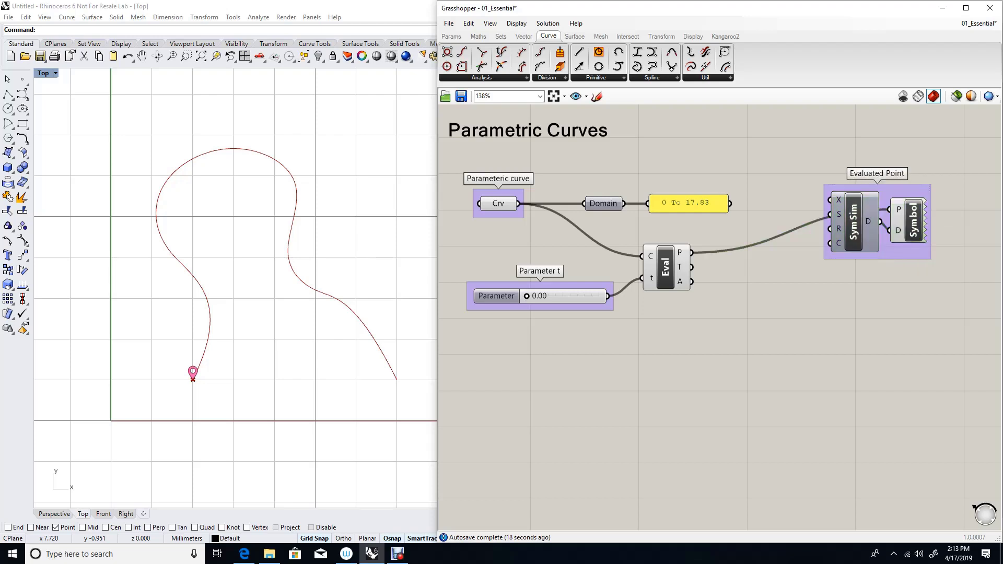
# Step: Add a Vector Display component below that group, feeding Evaluate Curve's P output into A and T into V
pyautogui.doubleClick(840, 314)
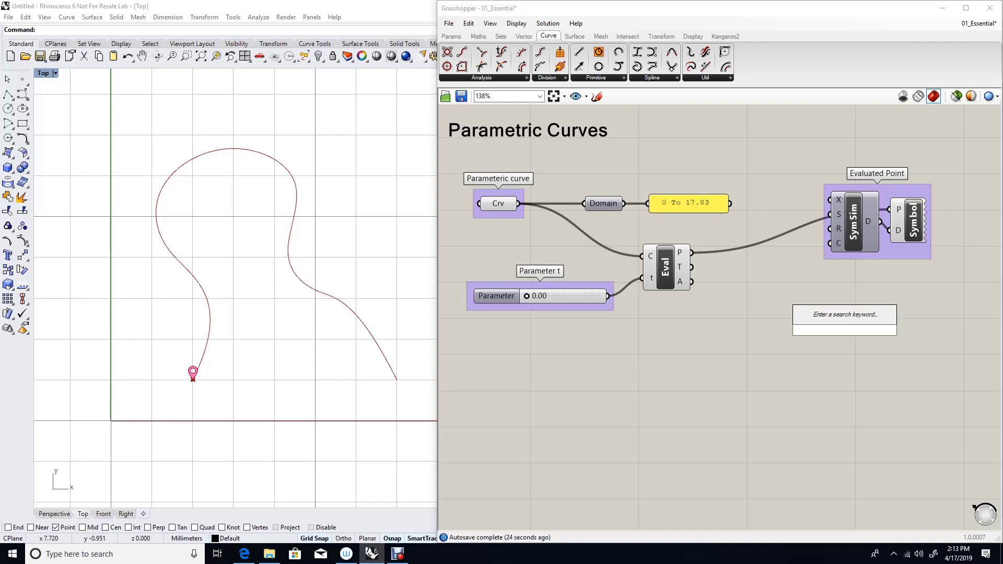
pyautogui.write('vector display')
pyautogui.click(819, 309)
pyautogui.moveTo(848, 330); pyautogui.dragTo(854, 314)
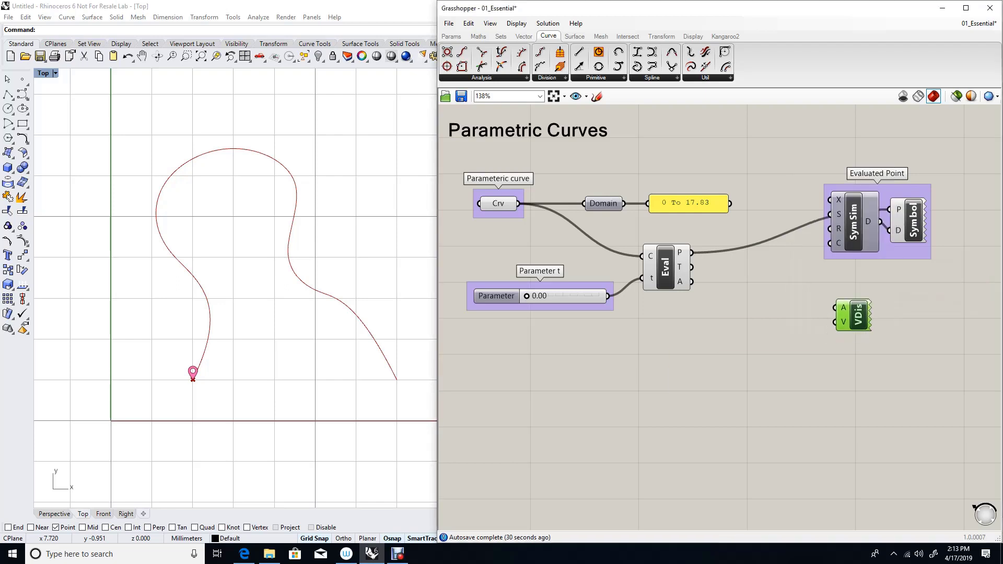
pyautogui.moveTo(692, 253); pyautogui.dragTo(835, 308)
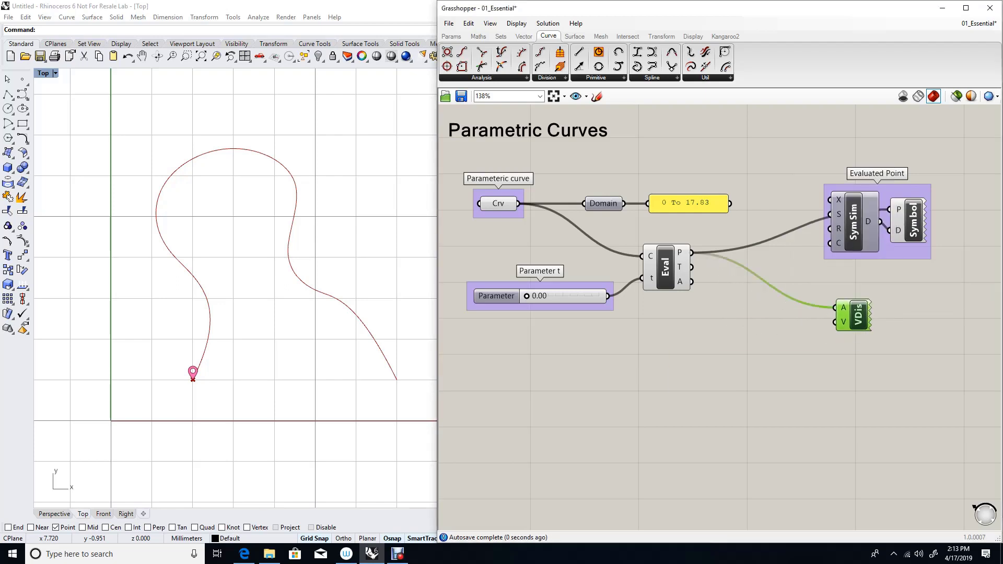
pyautogui.moveTo(691, 267); pyautogui.dragTo(835, 322)
# Step: Group the Vector Display component under the label "Preview Tangent" and shift it slightly further from Evaluate Curve
pyautogui.hotkey('ctrl', 'g')
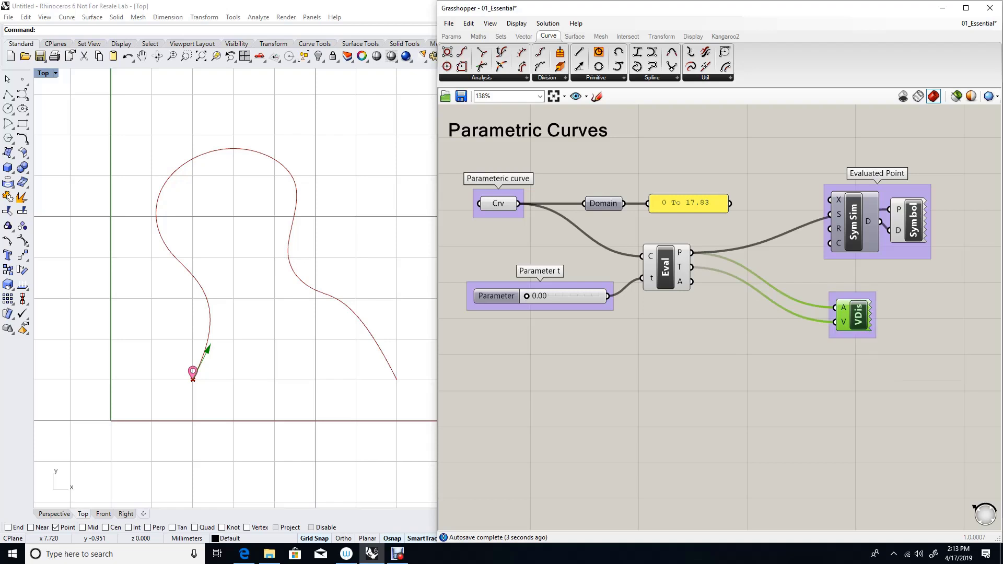
pyautogui.rightClick(855, 296)
pyautogui.write('Preview Tangent')
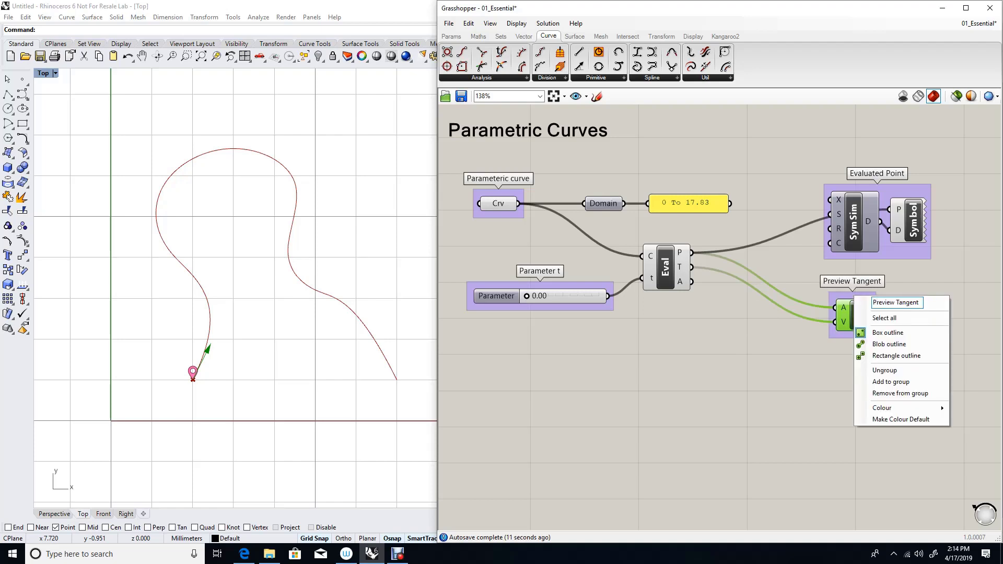
pyautogui.press('Return')
pyautogui.moveTo(857, 314); pyautogui.dragTo(873, 314)
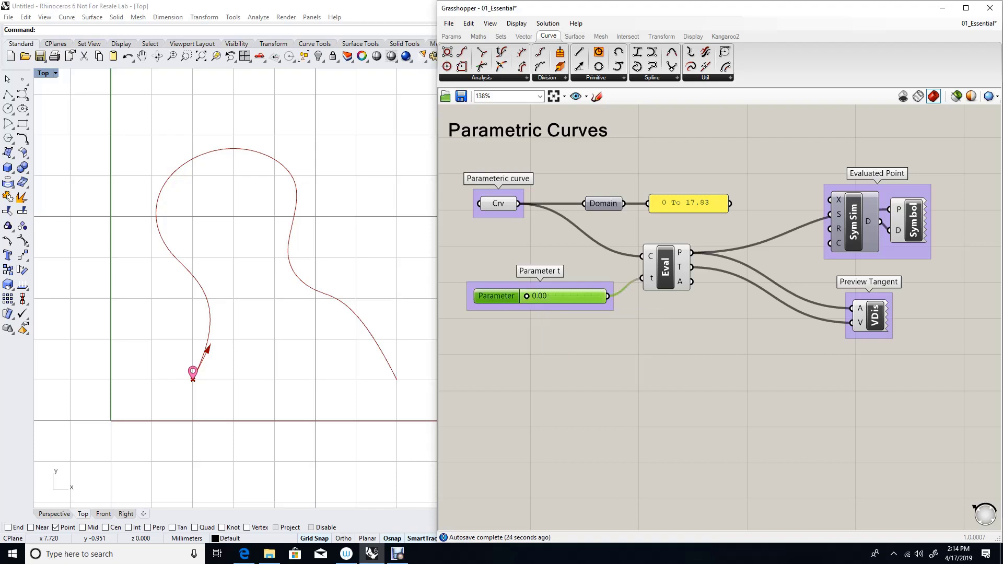
# Step: Set the Parameter t slider to 1.00, and sweep it along the curve to 17.83
pyautogui.doubleClick(569, 296)
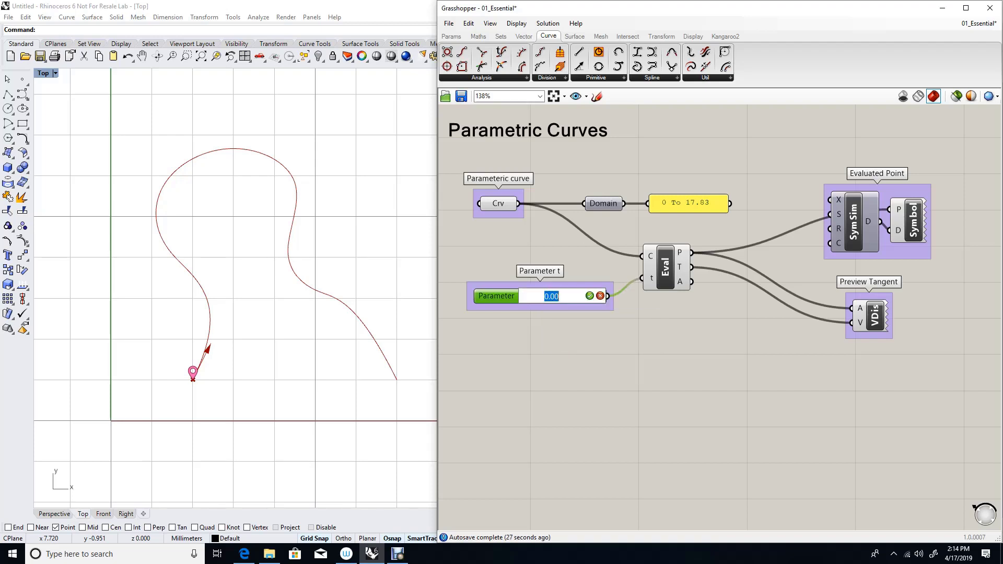
pyautogui.write('1')
pyautogui.press('Return')
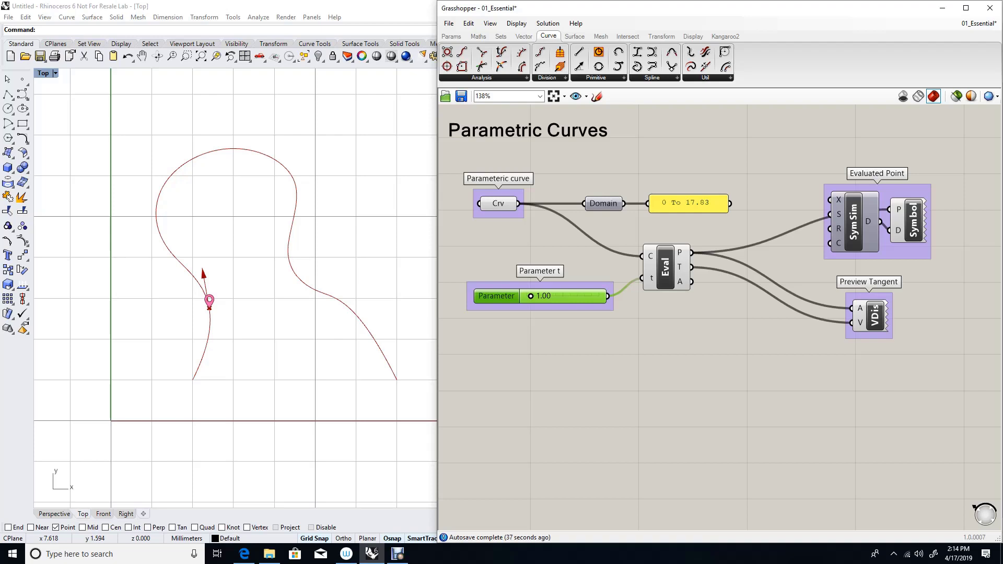
pyautogui.moveTo(531, 296); pyautogui.dragTo(599, 296)
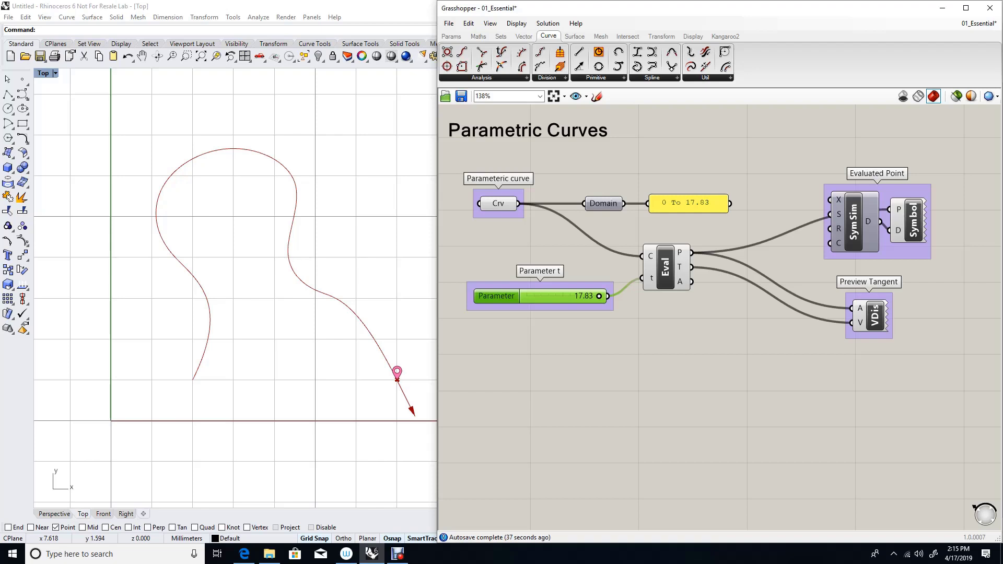
# Step: Move the Vector Display component slightly closer to Evaluate Curve and clear the selection
pyautogui.click(604, 204)
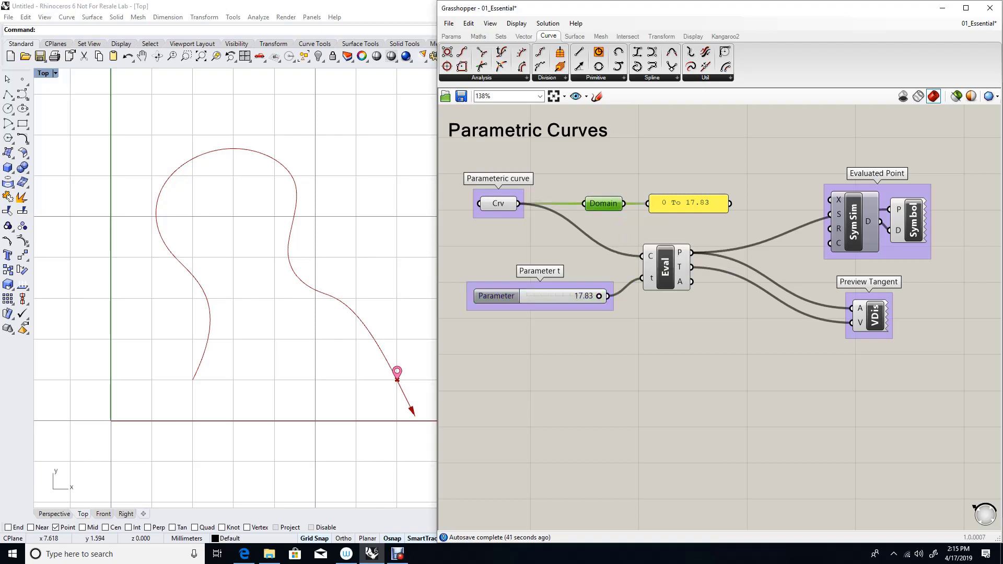
pyautogui.click(665, 267)
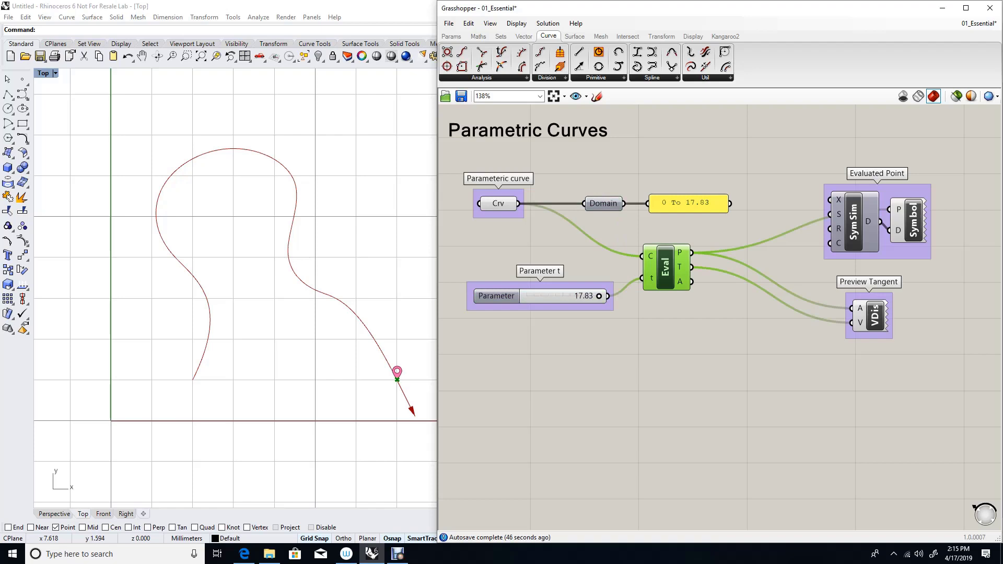
pyautogui.moveTo(869, 316); pyautogui.dragTo(854, 322)
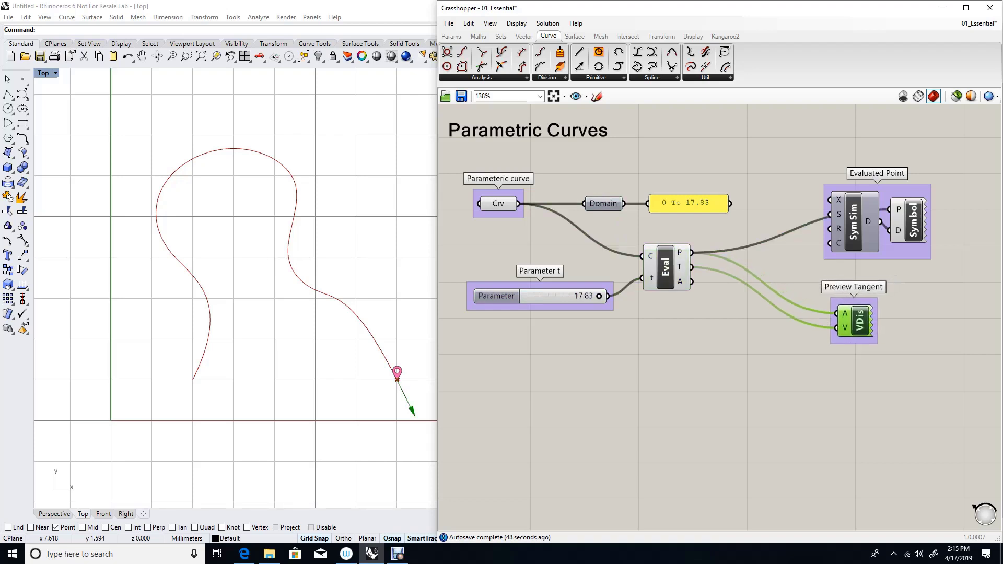
pyautogui.press('Escape')
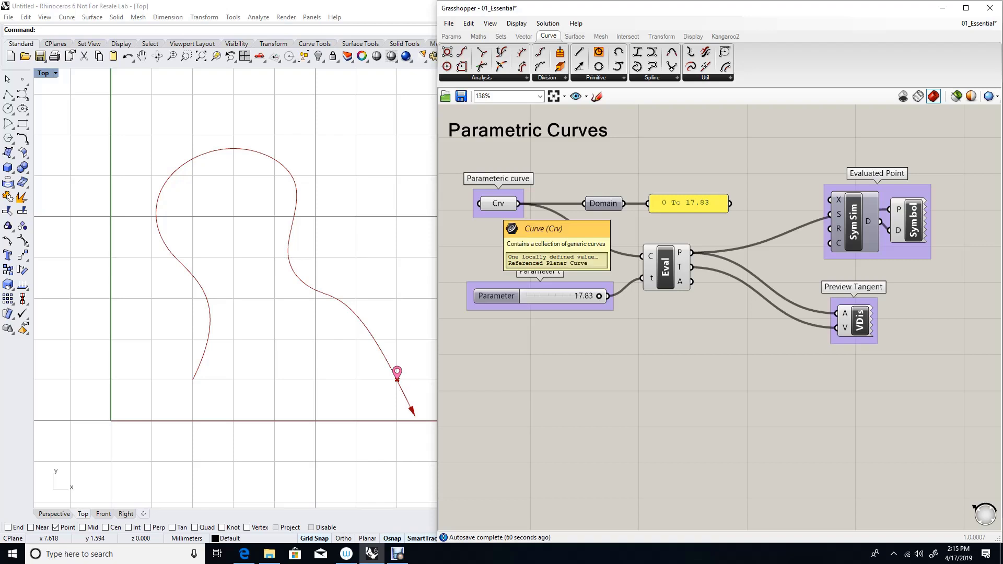
# Step: Reparameterize the curve parameter and read the warning on the Evaluate Curve component
pyautogui.rightClick(489, 204)
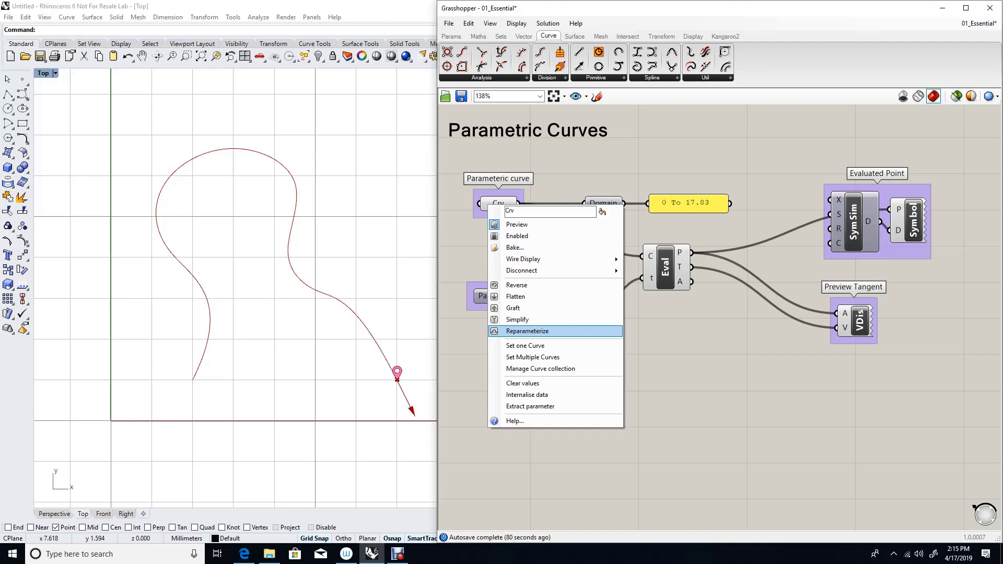
pyautogui.click(527, 330)
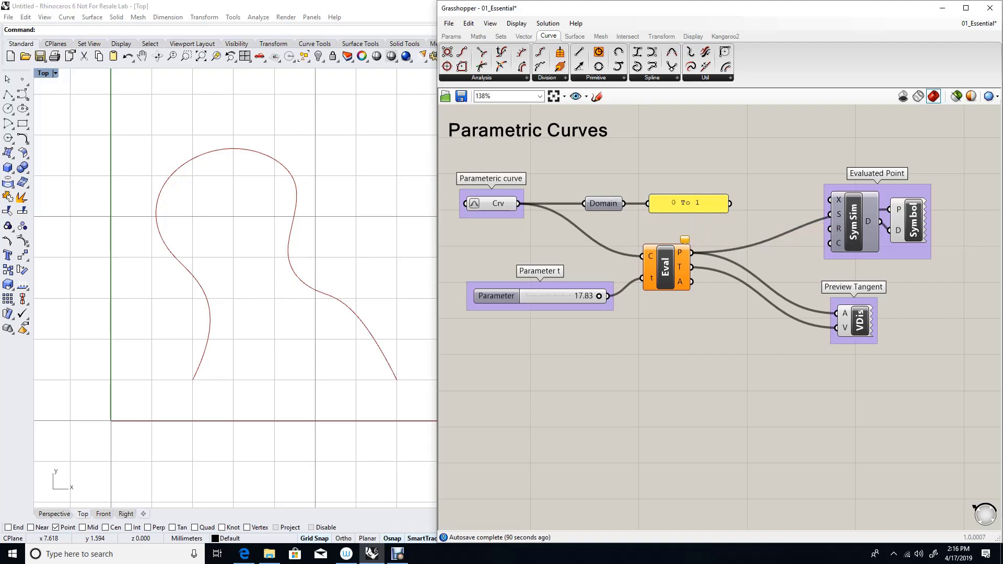
pyautogui.click(681, 246)
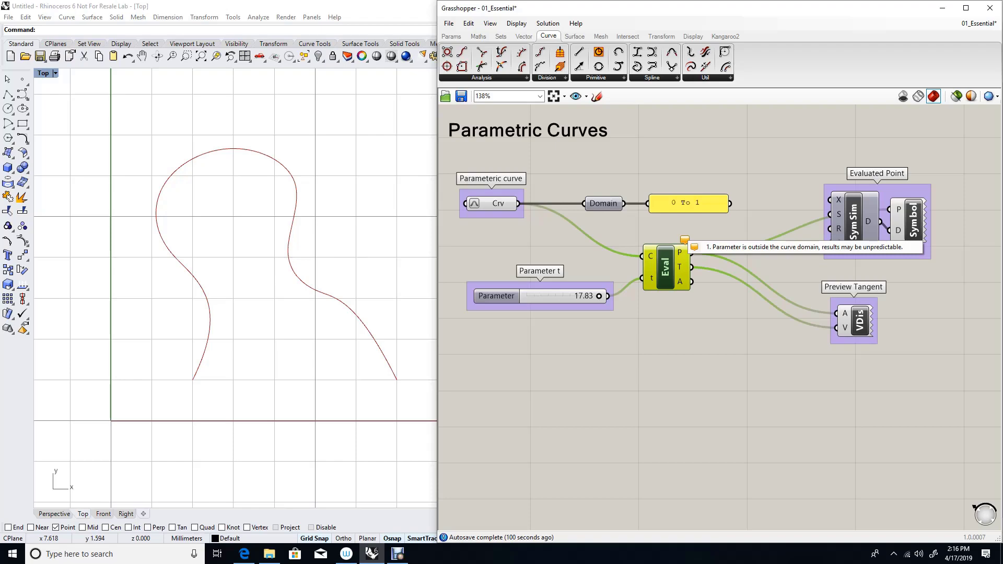
# Step: Examine the area around the curve in the Top viewport for the evaluated point
pyautogui.scroll(-10, 236, 266)
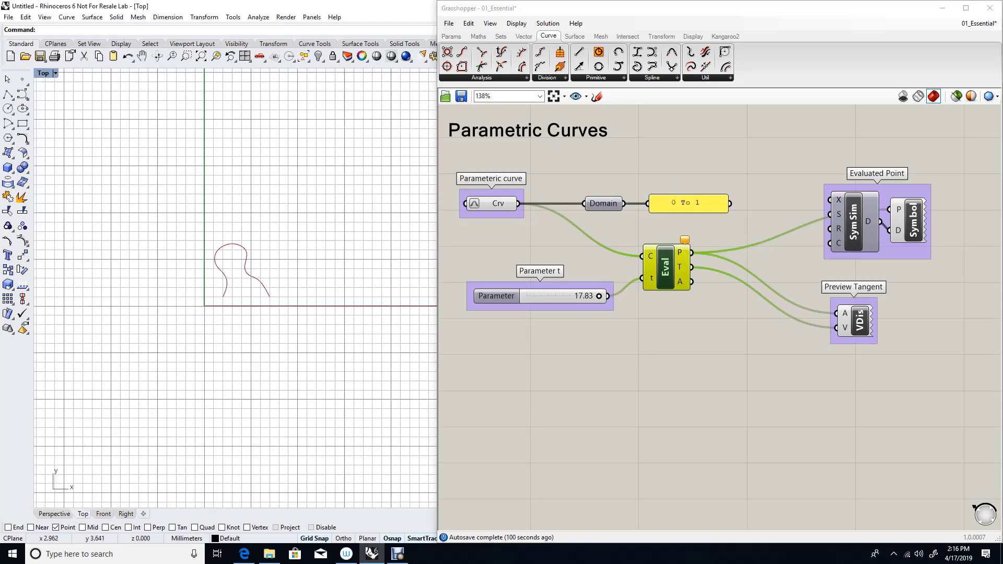
pyautogui.scroll(-8, 232, 273)
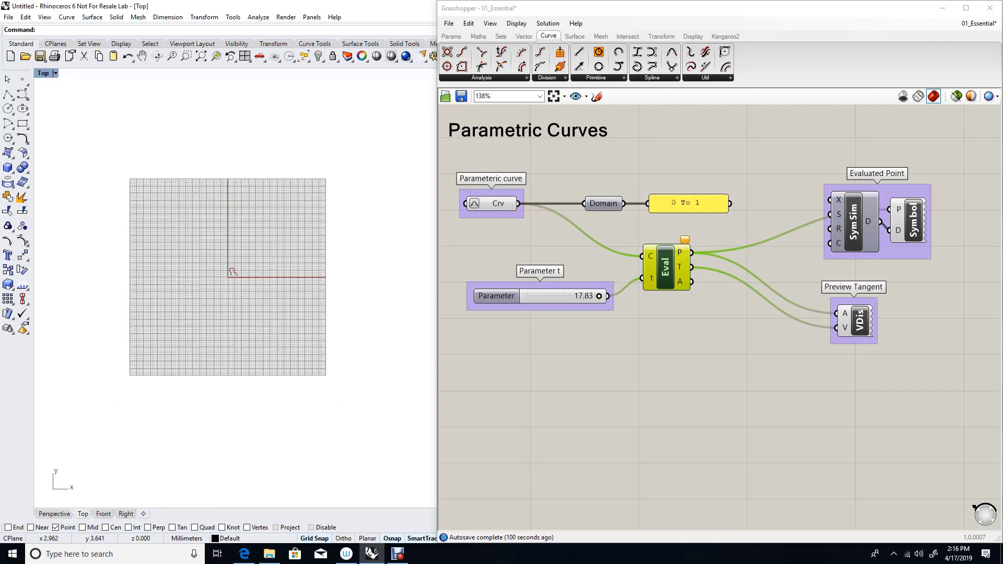
pyautogui.scroll(15, 231, 273)
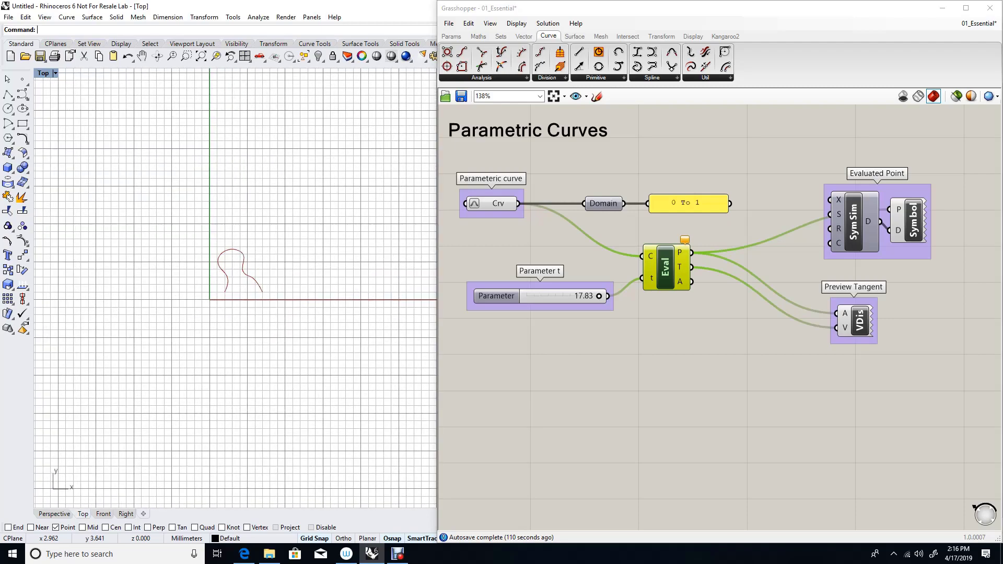
pyautogui.scroll(6, 231, 273)
pyautogui.scroll(-2, 232, 273)
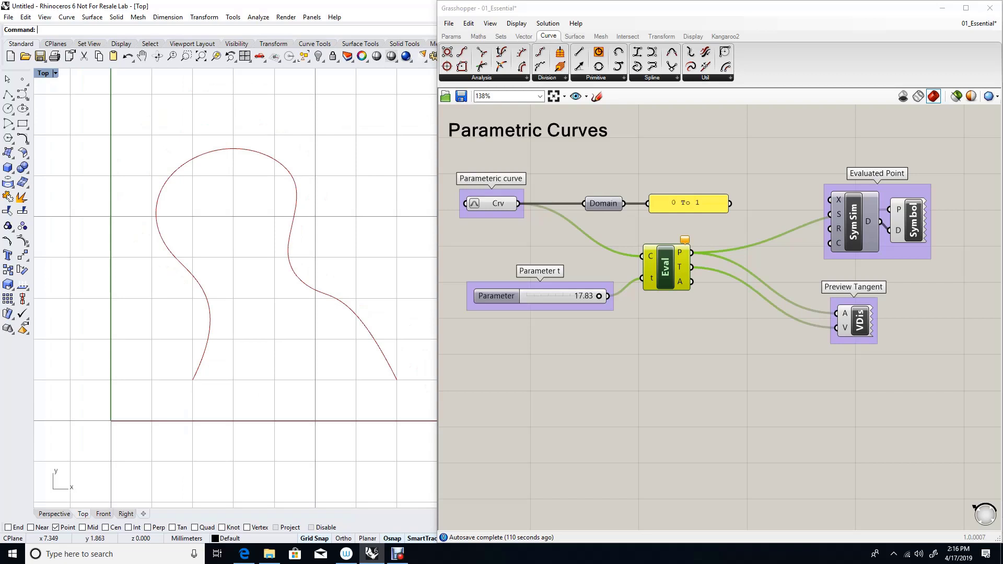
# Step: Limit the Parameter t slider to a maximum of 1 and sweep it from 0.00 to 1.00
pyautogui.moveTo(599, 296); pyautogui.dragTo(527, 296)
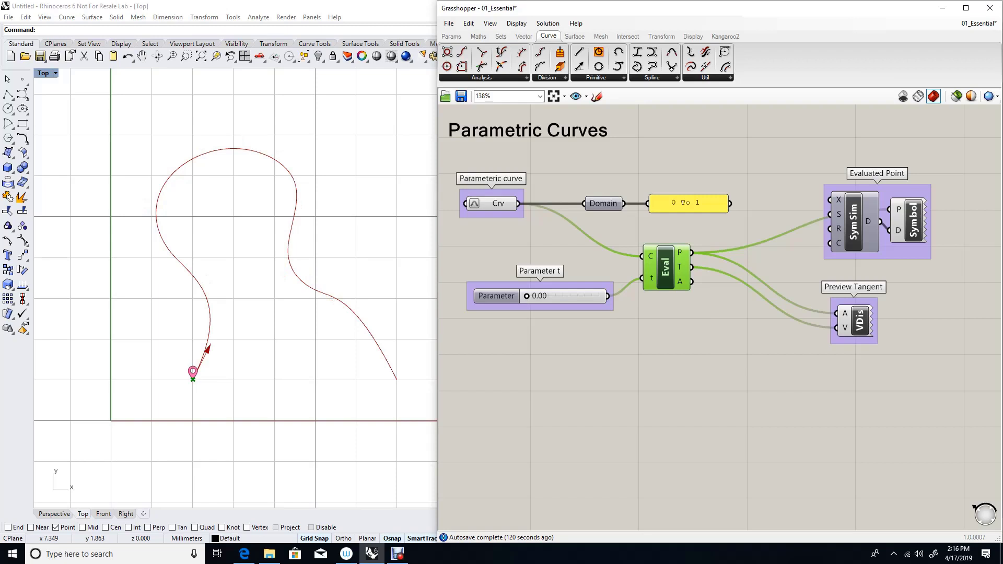
pyautogui.doubleClick(496, 296)
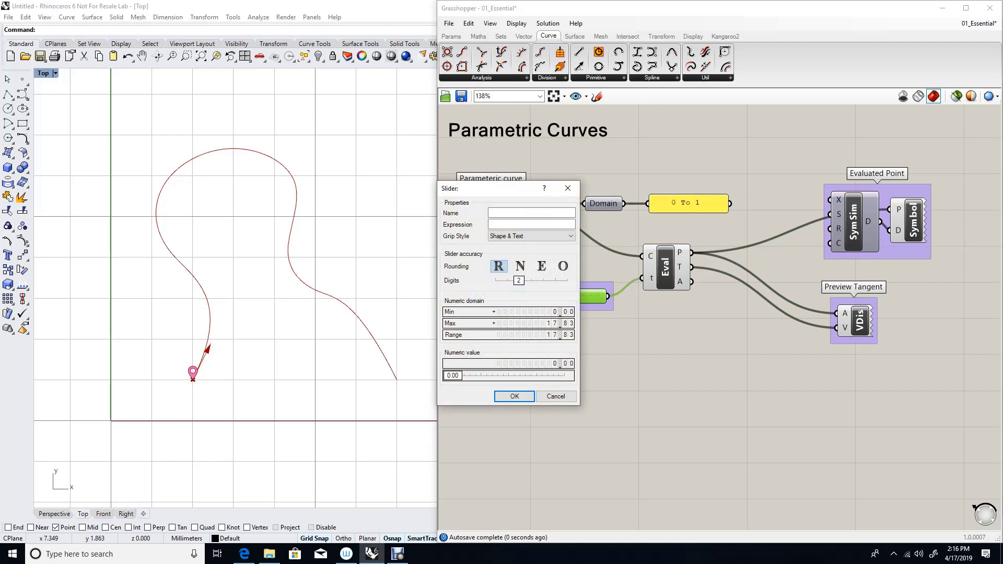
pyautogui.doubleClick(507, 323)
pyautogui.write('1')
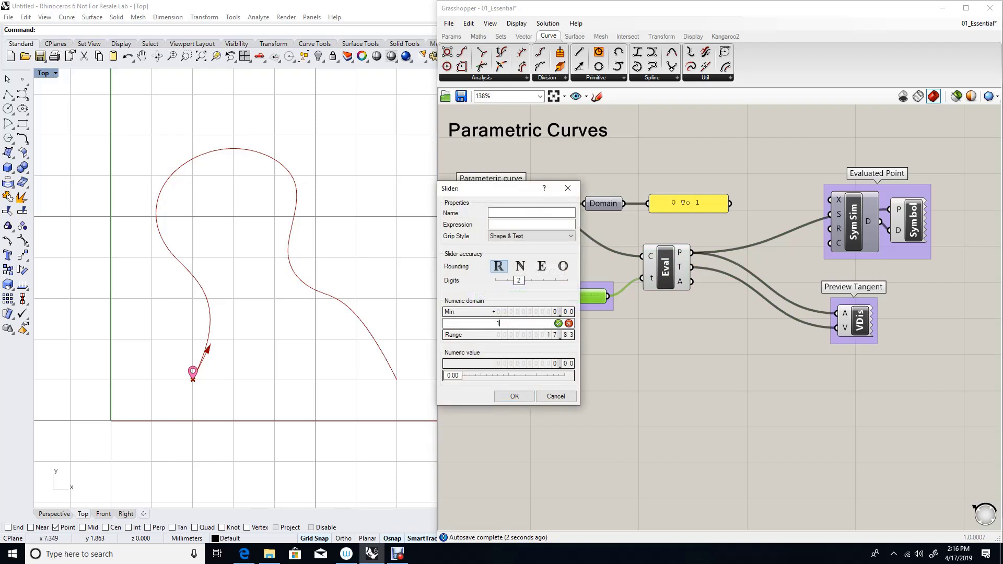
pyautogui.press('Return')
pyautogui.press('Return')
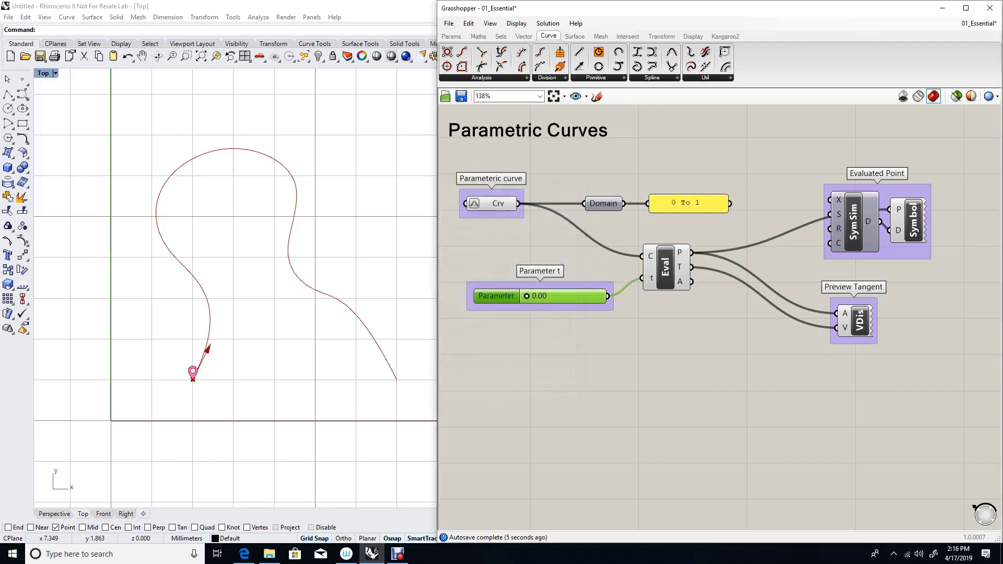
pyautogui.moveTo(526, 295); pyautogui.dragTo(600, 296)
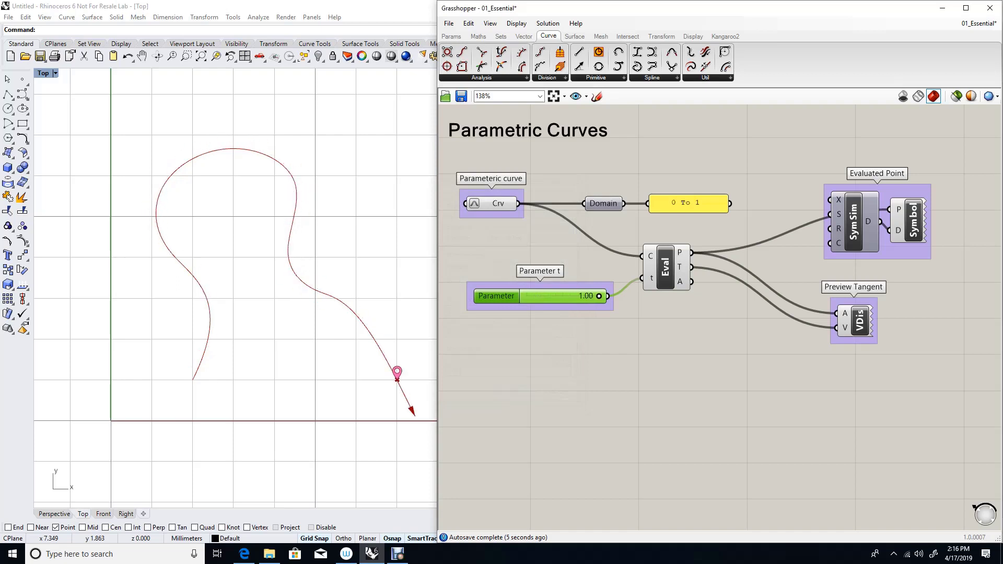